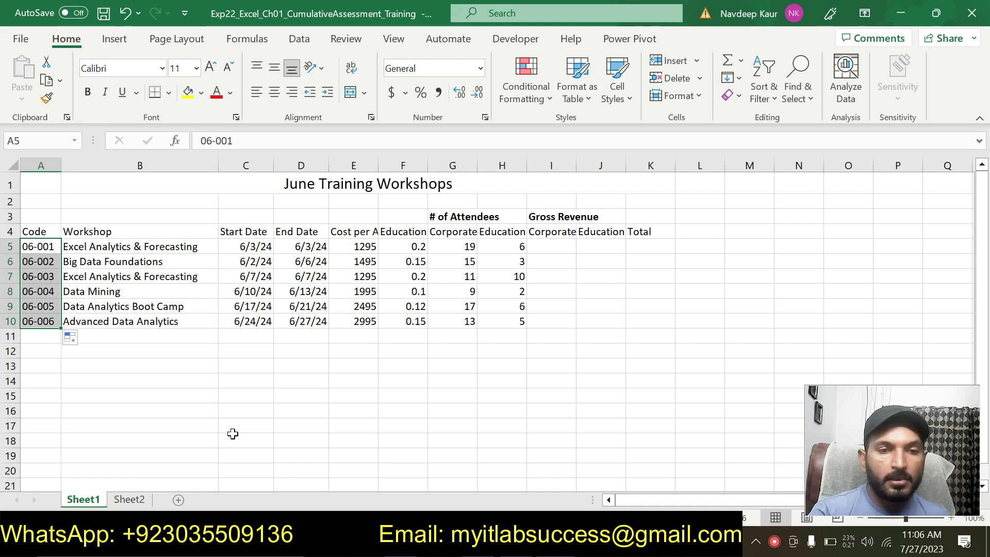
- Switch to the Word instructions and remove the highlight from the text of instruction 6
{"action": "left_click", "coordinate": [478, 541]}
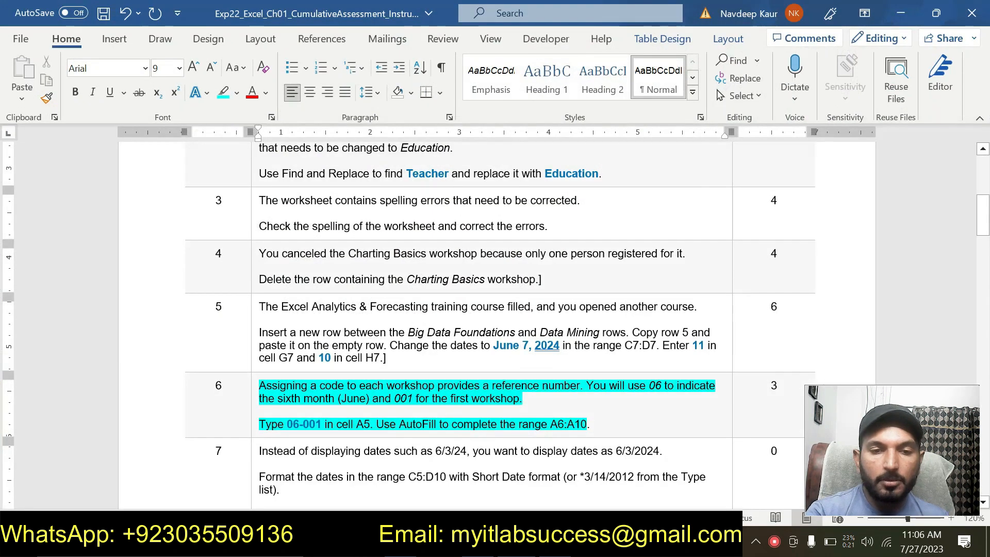
{"action": "left_click_drag", "start_coordinate": [598, 424], "coordinate": [259, 386]}
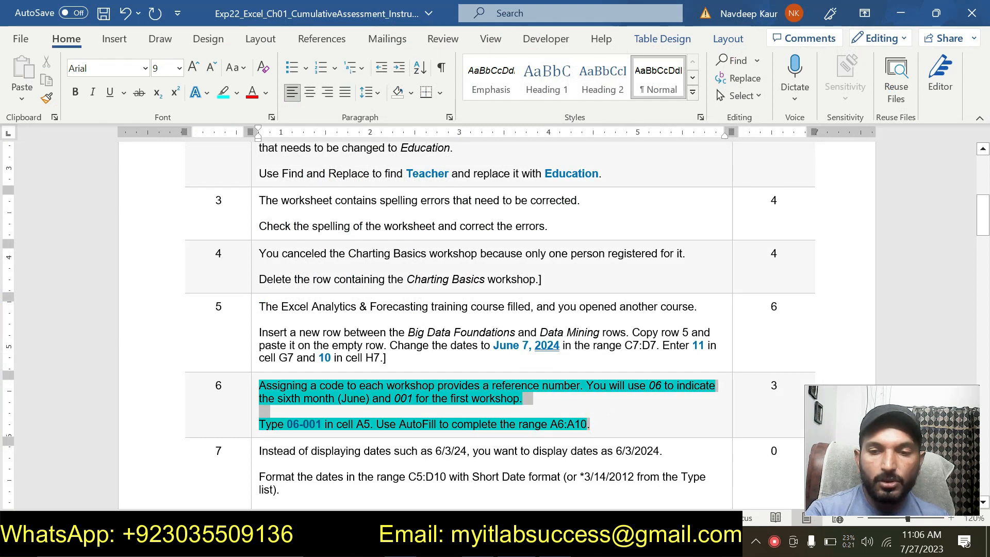
{"action": "left_click", "coordinate": [317, 359]}
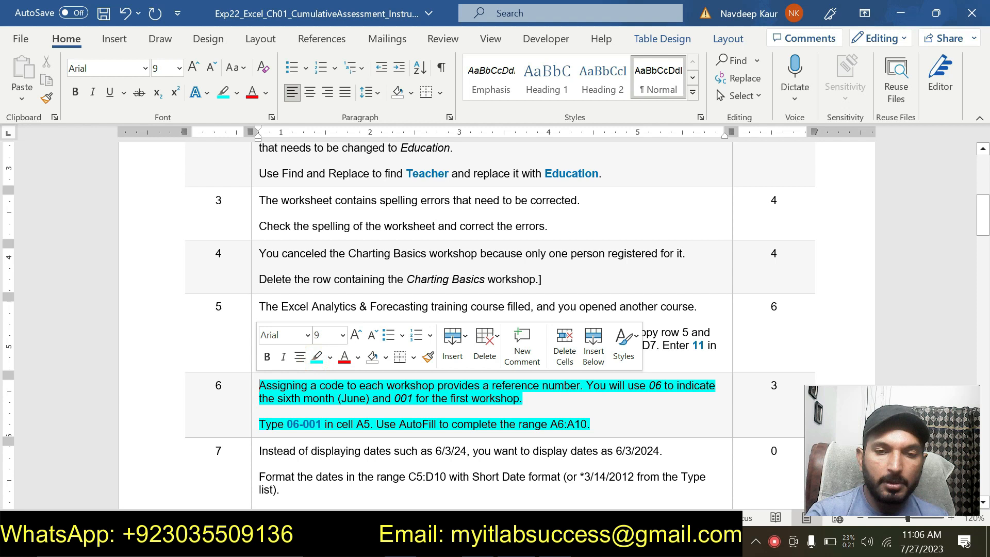
{"action": "left_click_drag", "start_coordinate": [593, 424], "coordinate": [259, 386]}
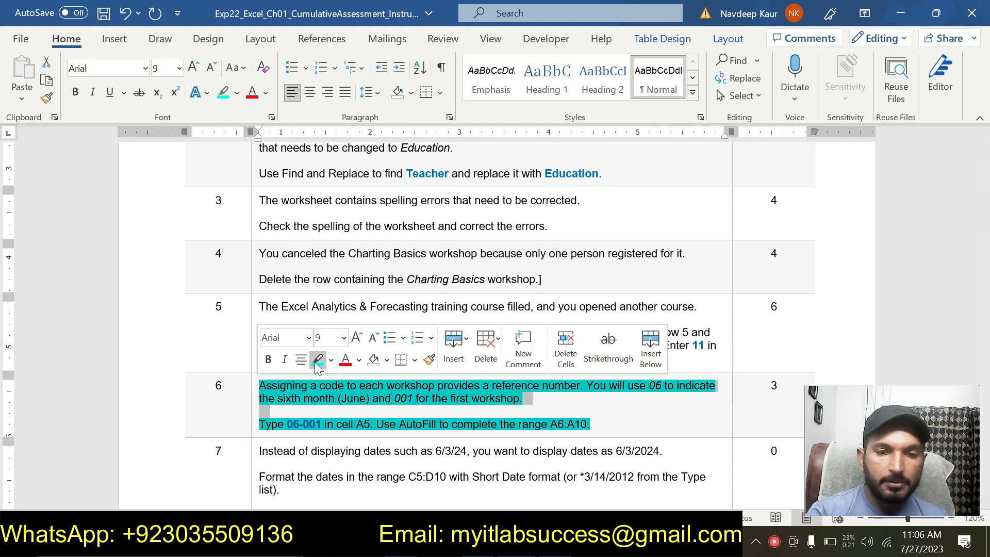
{"action": "left_click", "coordinate": [317, 361]}
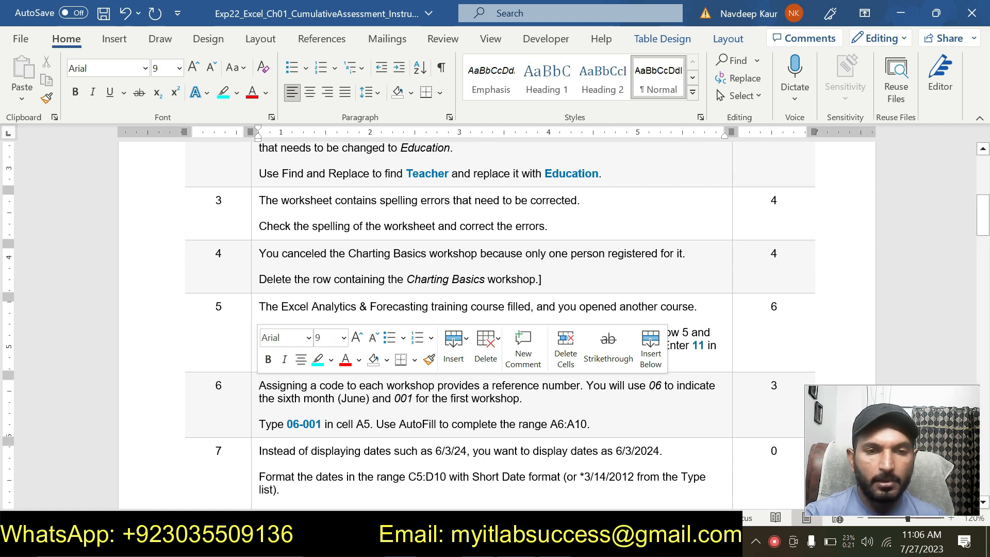
- Highlight the whole text of instruction 7, about the Short Date format, in turquoise
{"action": "scroll", "coordinate": [495, 325], "scroll_direction": "down", "scroll_amount": 3}
{"action": "left_click_drag", "start_coordinate": [505, 383], "coordinate": [259, 320]}
{"action": "left_click", "coordinate": [323, 297]}
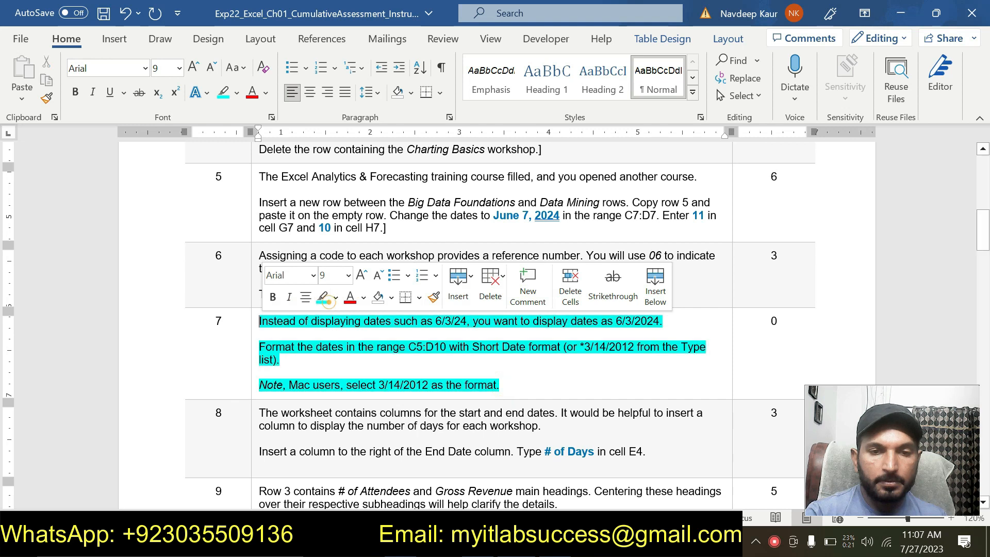
{"action": "left_click", "coordinate": [395, 385]}
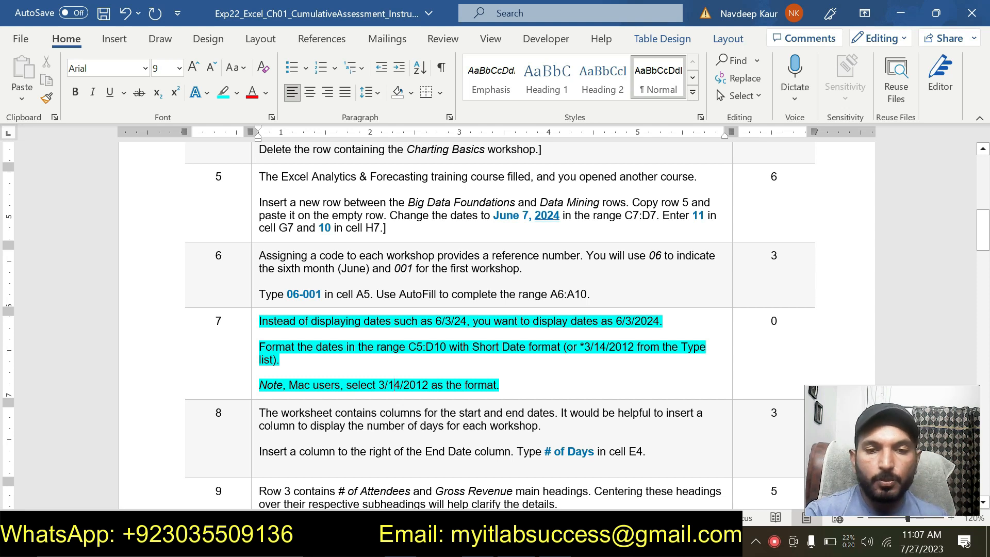
- Copy the range reference C5:D10 from instruction 7, switch to Excel and format that range with the date type *3/14/2012
{"action": "left_click_drag", "start_coordinate": [408, 346], "coordinate": [447, 347]}
{"action": "key", "text": "ctrl+c"}
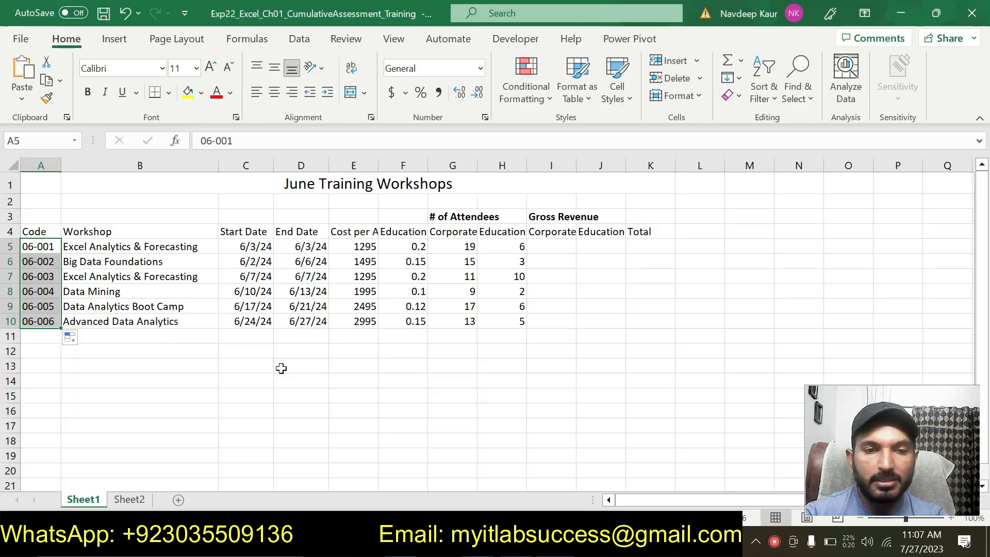
{"action": "key", "text": "alt+Tab"}
{"action": "left_click", "coordinate": [36, 140]}
{"action": "key", "text": "ctrl+v"}
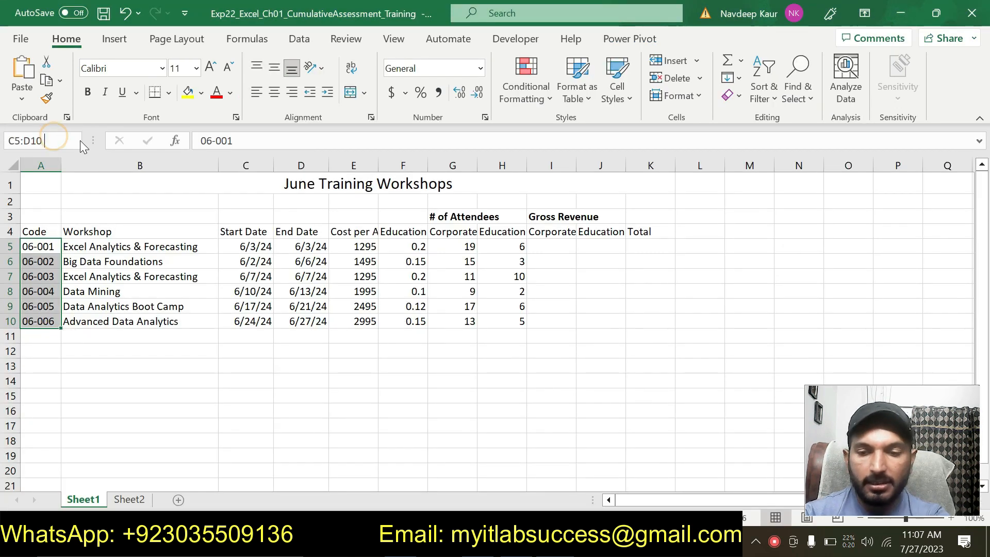
{"action": "key", "text": "Return"}
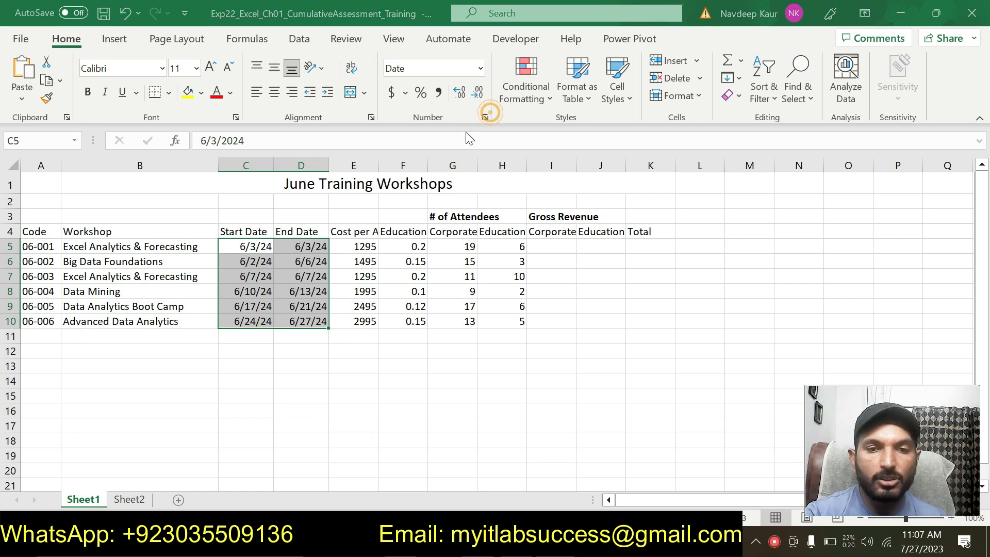
{"action": "left_click", "coordinate": [485, 117]}
{"action": "left_click_drag", "start_coordinate": [511, 71], "coordinate": [384, 56]}
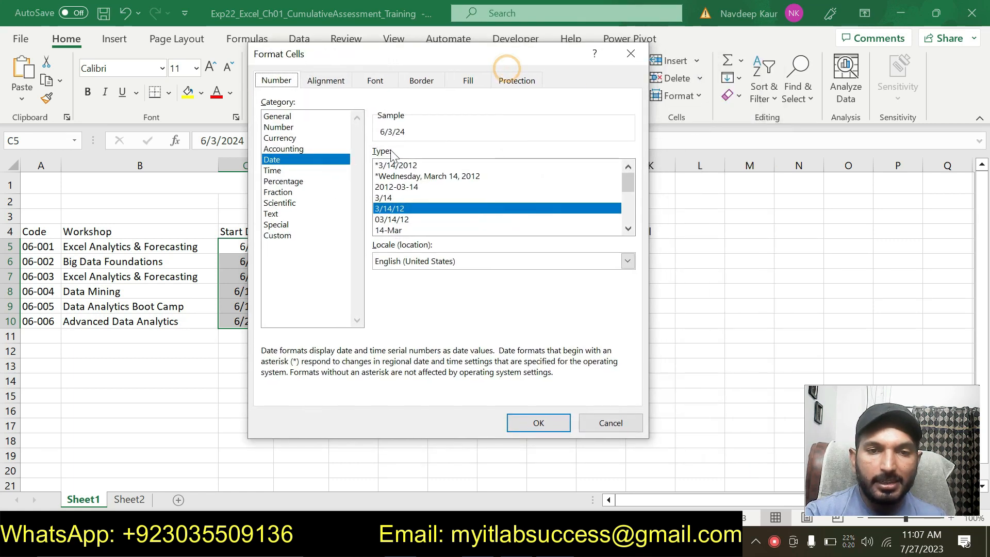
{"action": "left_click", "coordinate": [390, 165]}
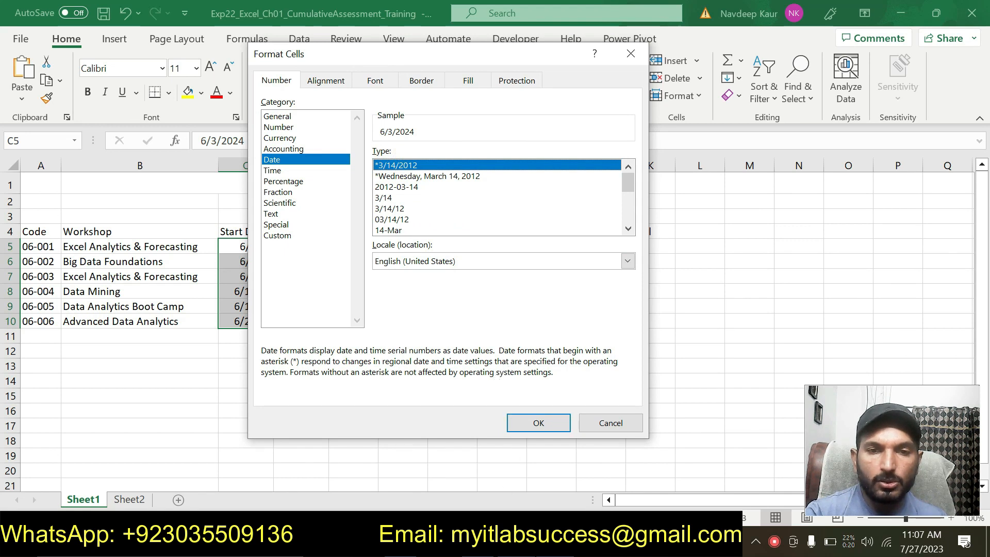
{"action": "key", "text": "alt+Tab"}
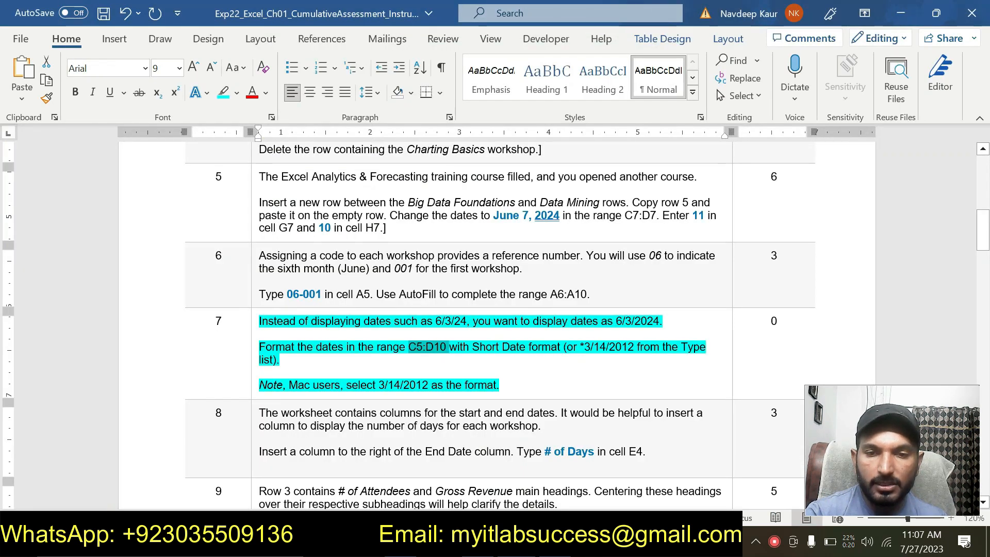
{"action": "left_click_drag", "start_coordinate": [636, 346], "coordinate": [579, 346]}
{"action": "key", "text": "alt+Tab"}
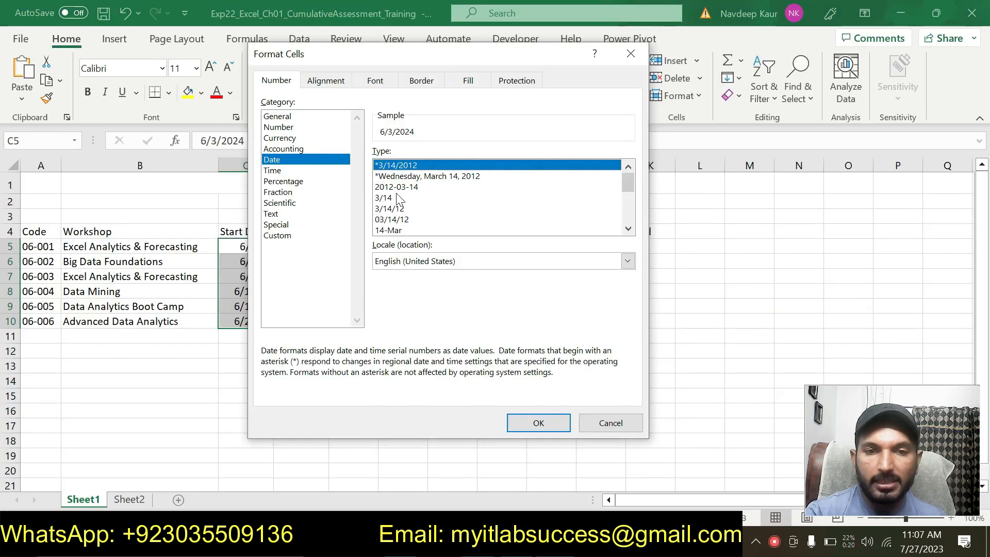
{"action": "left_click", "coordinate": [531, 426]}
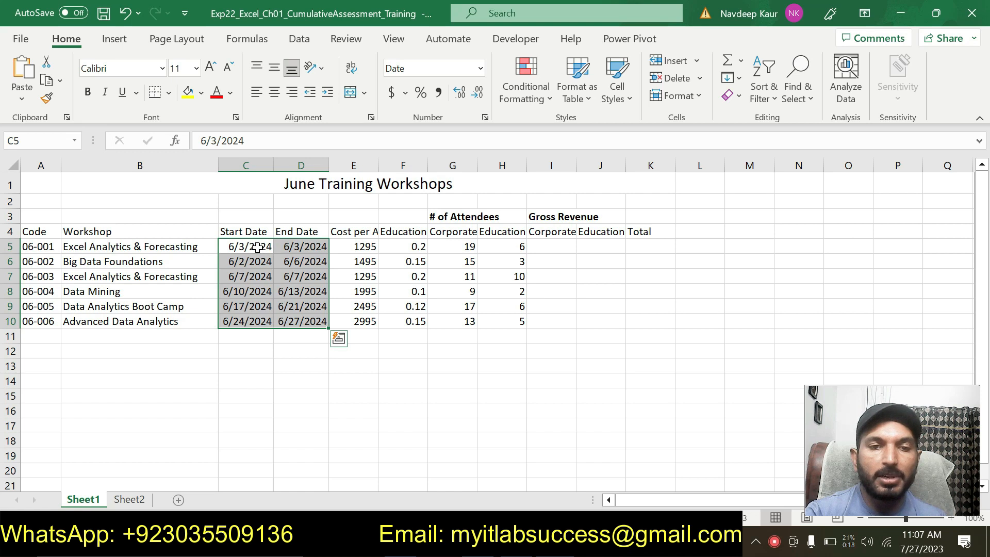
{"action": "left_click", "coordinate": [352, 424]}
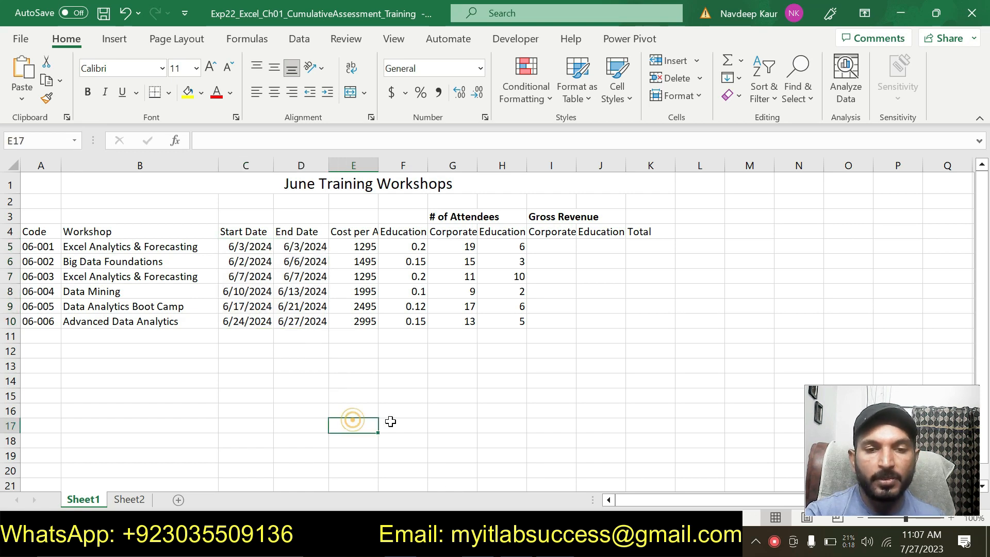
- Switch to the Word instructions, remove the highlight from instruction 7 and highlight the text of instruction 8 in turquoise
{"action": "key", "text": "alt+Tab"}
{"action": "left_click_drag", "start_coordinate": [508, 385], "coordinate": [260, 321]}
{"action": "left_click", "coordinate": [557, 390]}
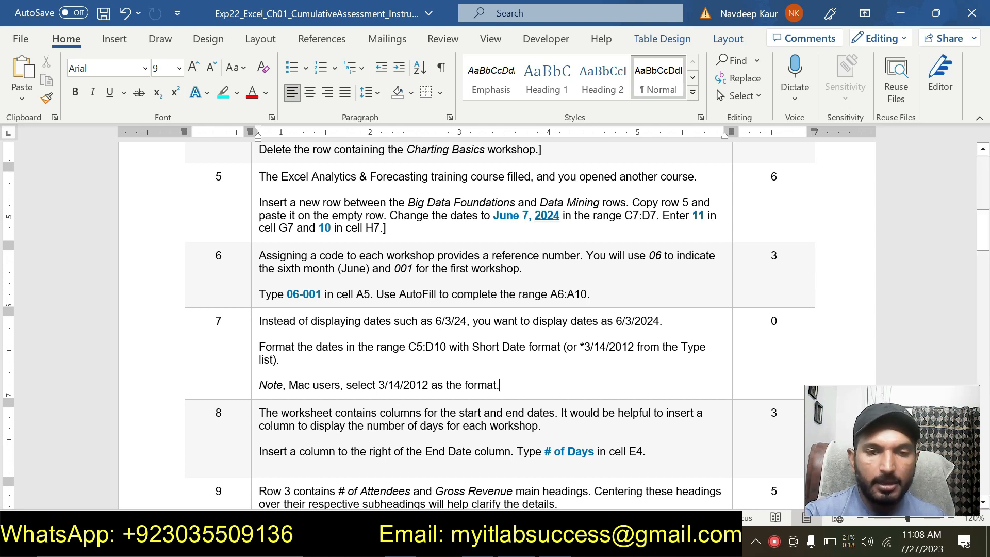
{"action": "scroll", "coordinate": [553, 393], "scroll_direction": "down", "scroll_amount": 2}
{"action": "left_click_drag", "start_coordinate": [656, 361], "coordinate": [259, 327]}
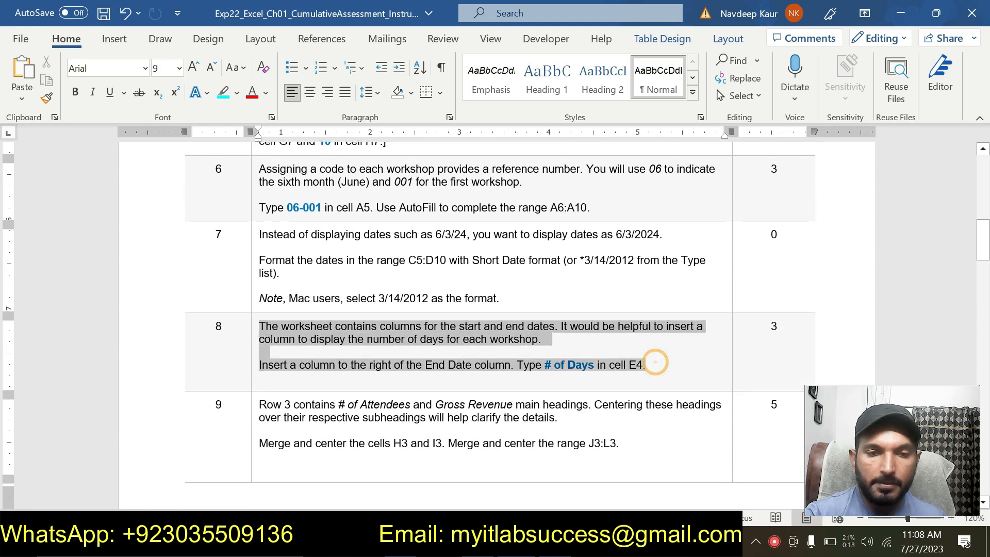
{"action": "left_click", "coordinate": [321, 303]}
{"action": "left_click", "coordinate": [559, 377]}
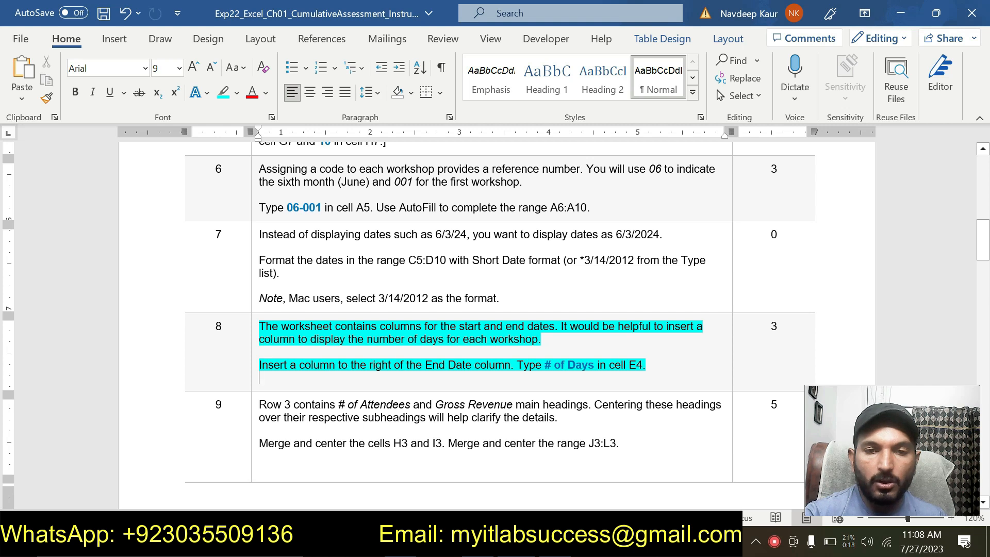
- Switch to the Excel workbook and insert a new column directly after the End Date column
{"action": "key", "text": "alt+Tab"}
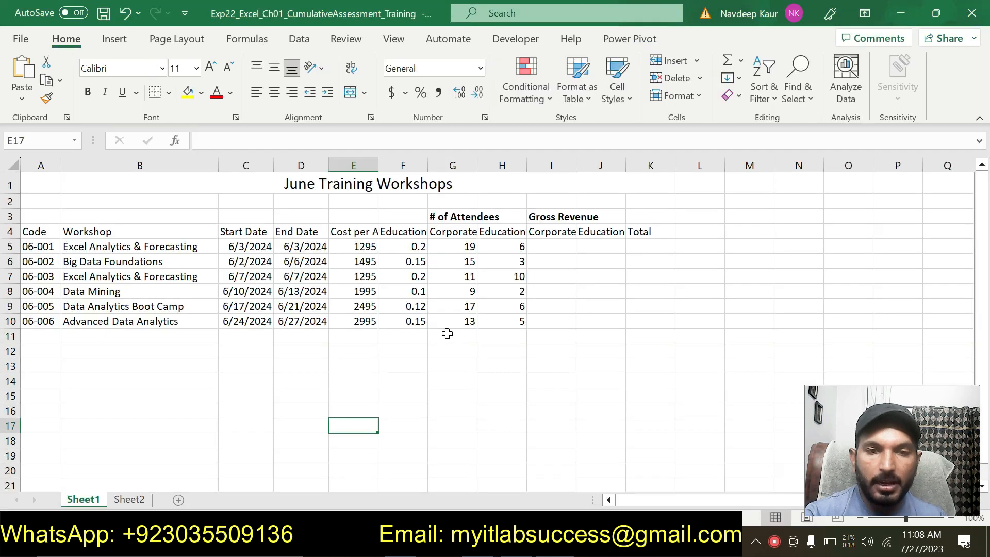
{"action": "left_click", "coordinate": [282, 231]}
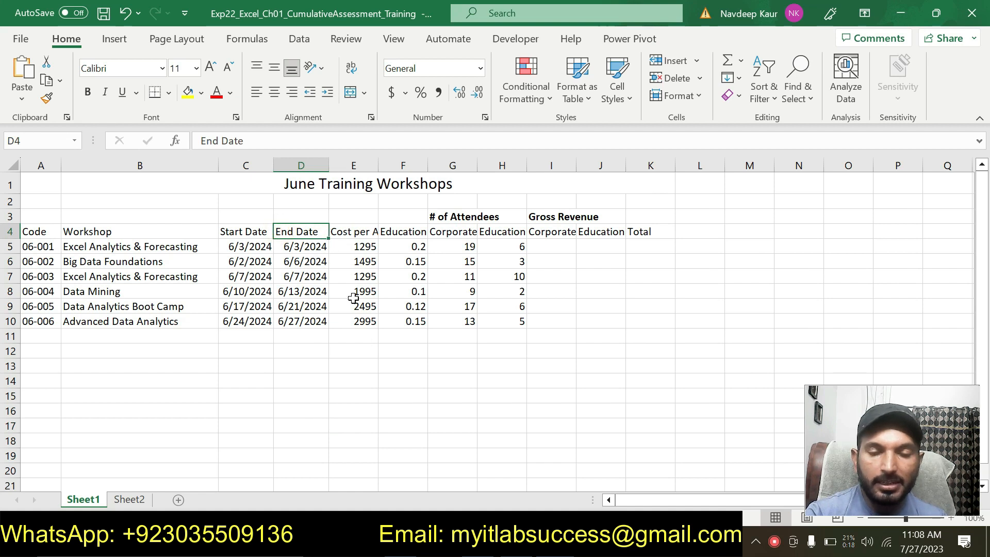
{"action": "key", "text": "alt+Tab"}
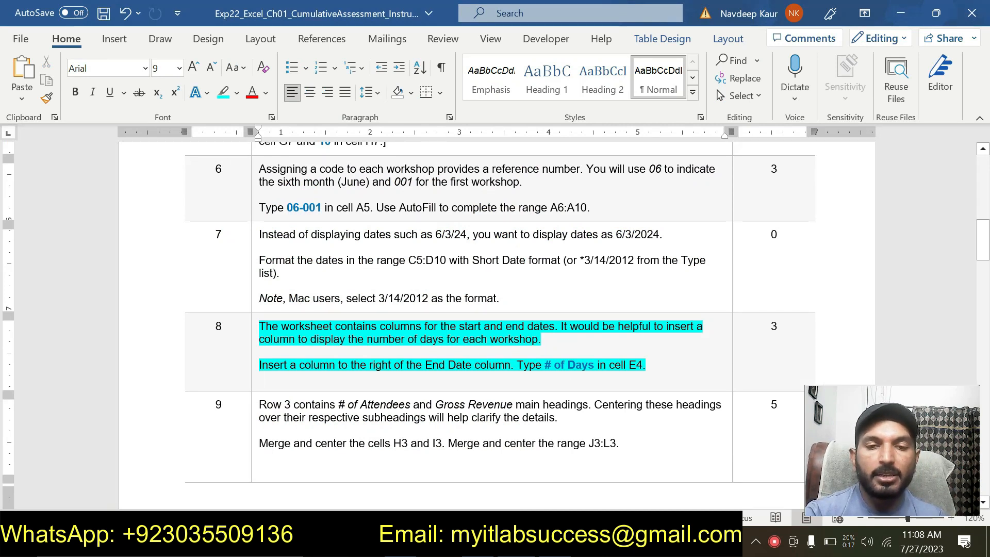
{"action": "key", "text": "alt+Tab"}
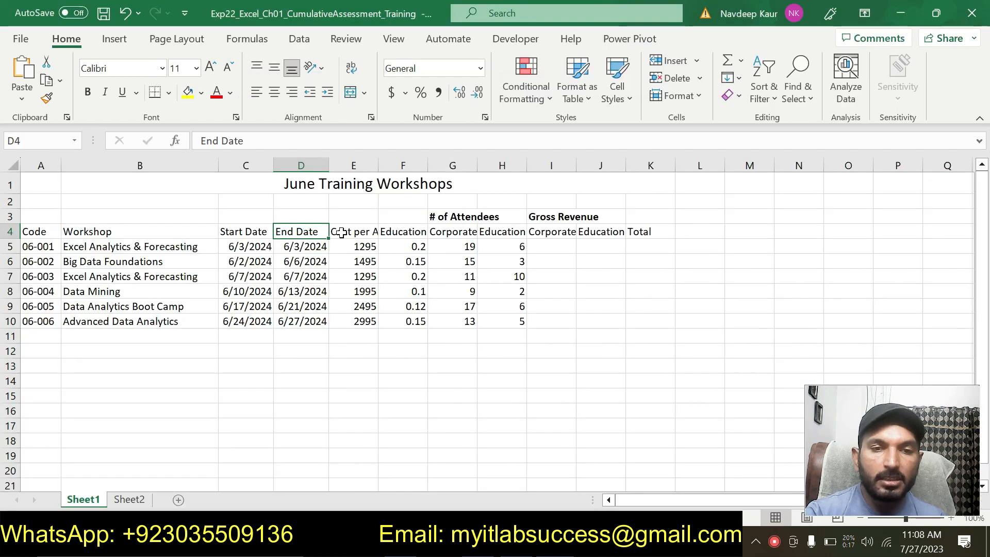
{"action": "right_click", "coordinate": [359, 171]}
{"action": "left_click", "coordinate": [396, 330]}
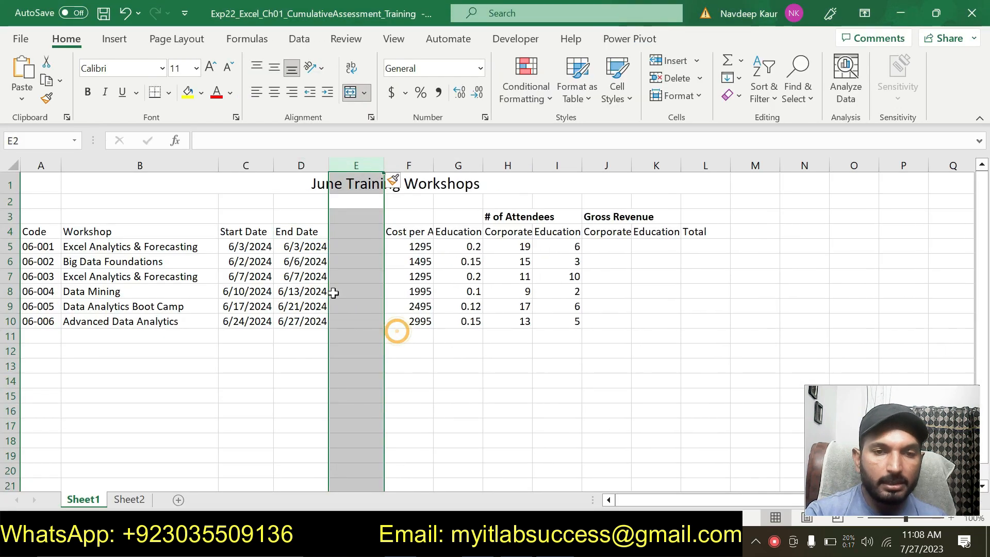
- Enter the heading # of Days in cell E4 of the new column
{"action": "left_click", "coordinate": [348, 232]}
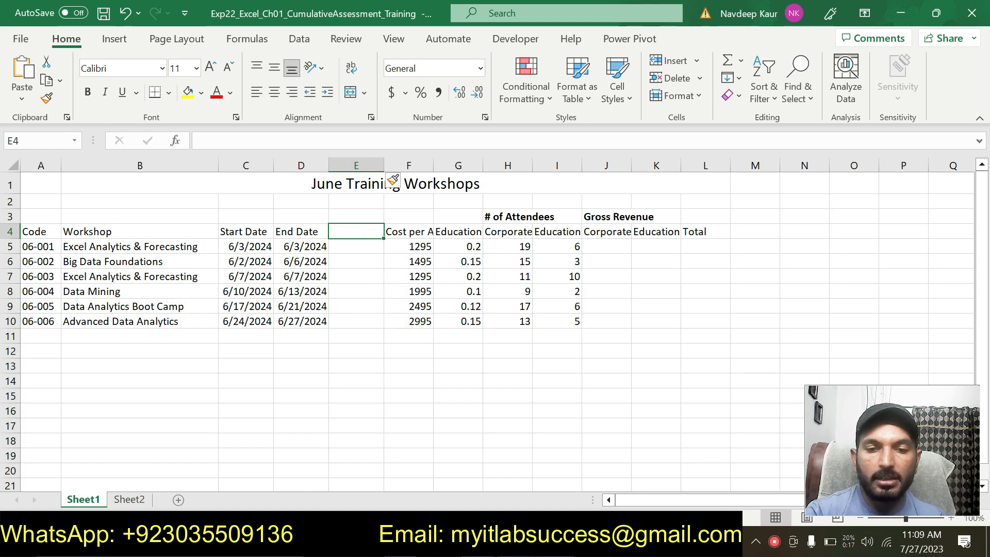
{"action": "key", "text": "alt+Tab"}
{"action": "key", "text": "alt+Tab"}
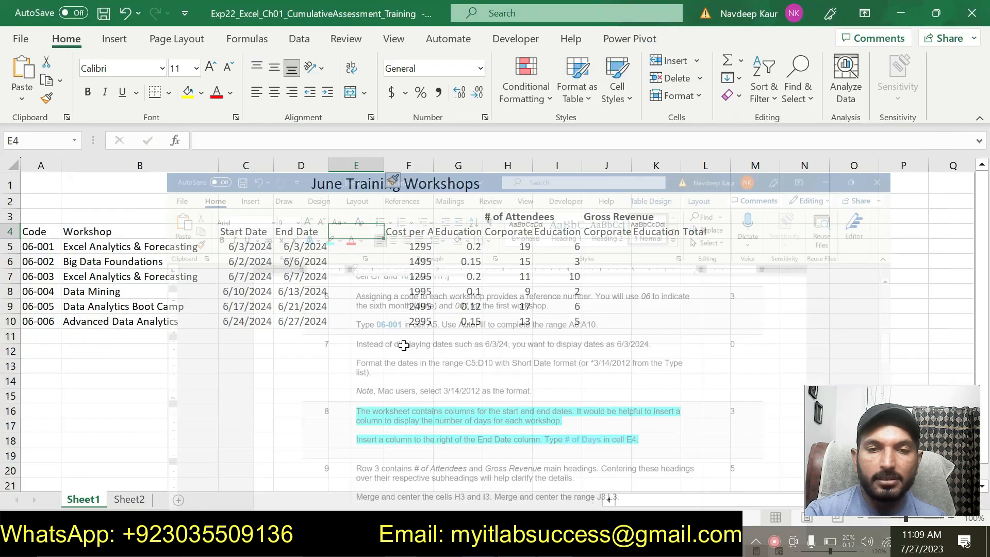
{"action": "type", "text": "#"}
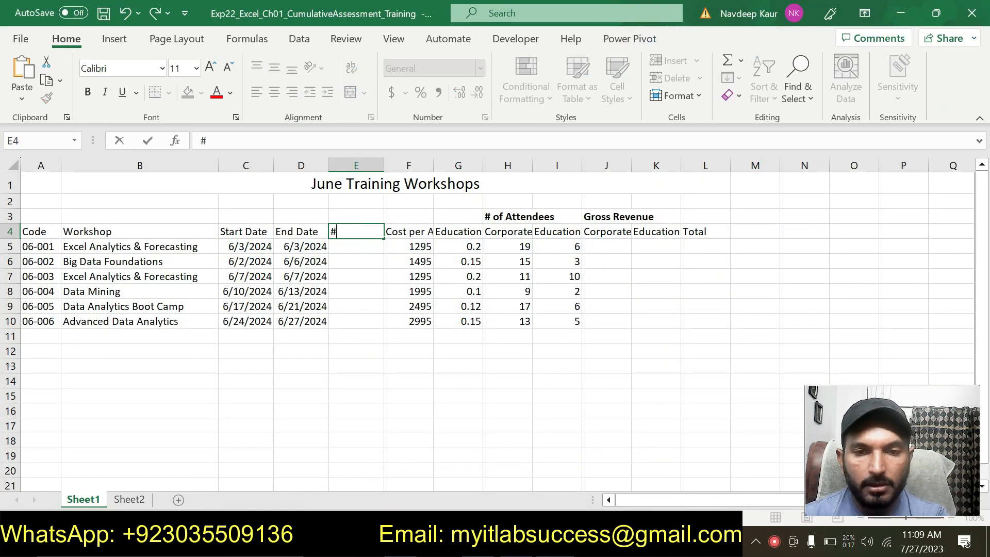
{"action": "type", "text": " of Dya"}
{"action": "key", "text": "BackSpace"}
{"action": "key", "text": "BackSpace"}
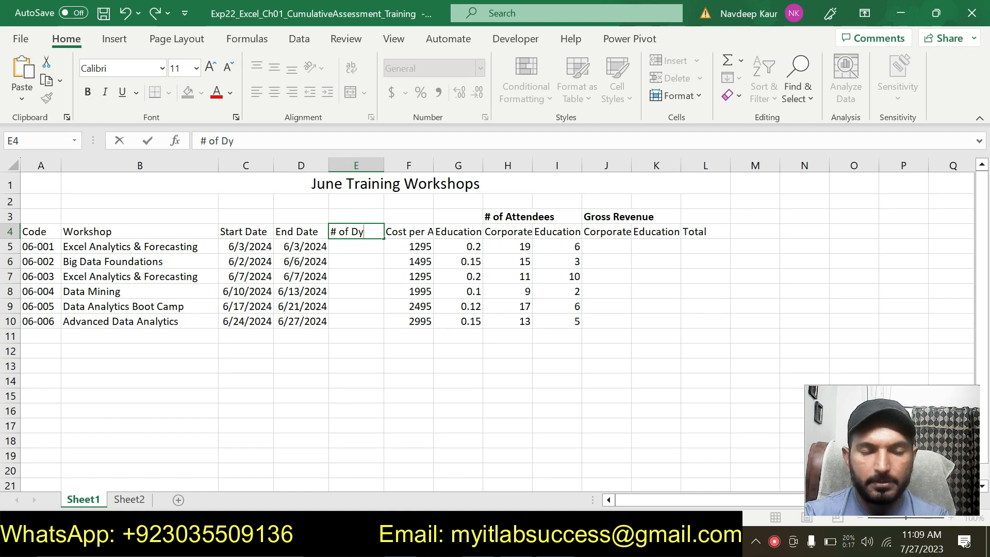
{"action": "type", "text": "ays"}
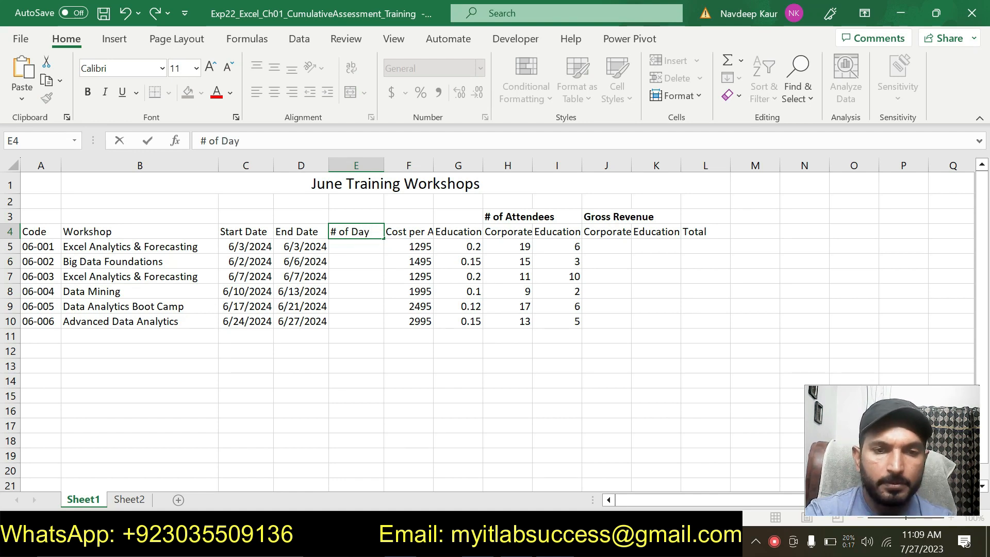
{"action": "left_click", "coordinate": [415, 375]}
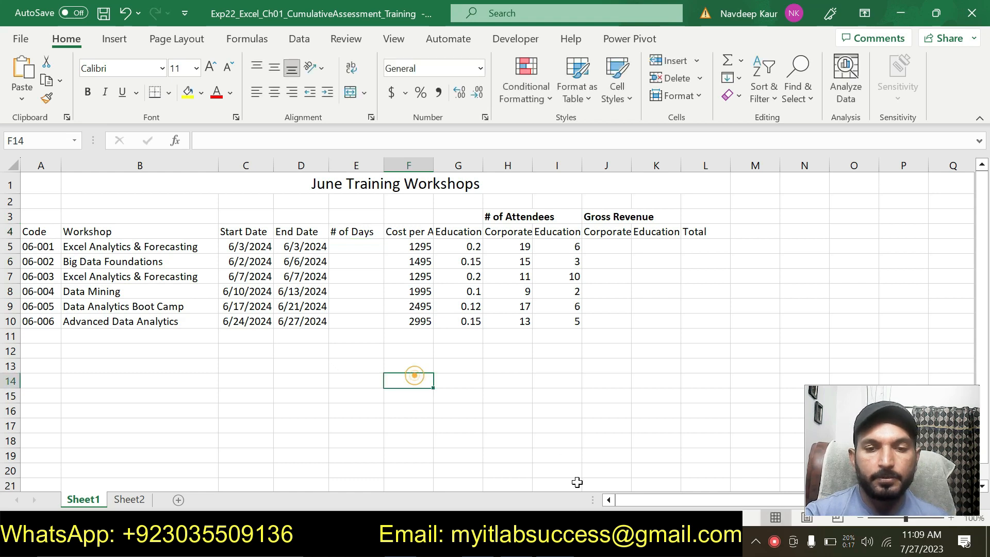
- Switch to the Word instructions, remove the highlight from instruction 8 and highlight the text of instruction 9 in turquoise
{"action": "key", "text": "alt+Tab"}
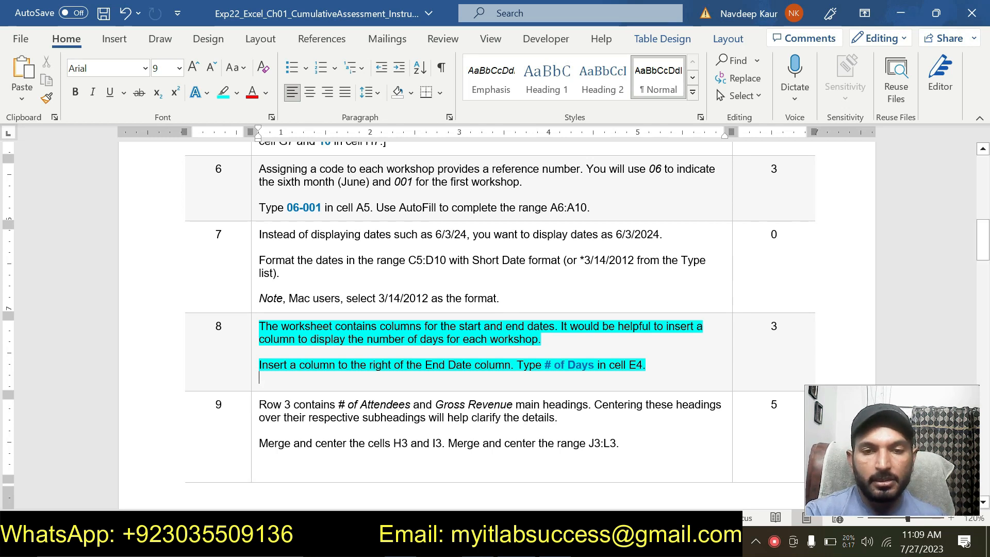
{"action": "left_click_drag", "start_coordinate": [645, 365], "coordinate": [258, 325]}
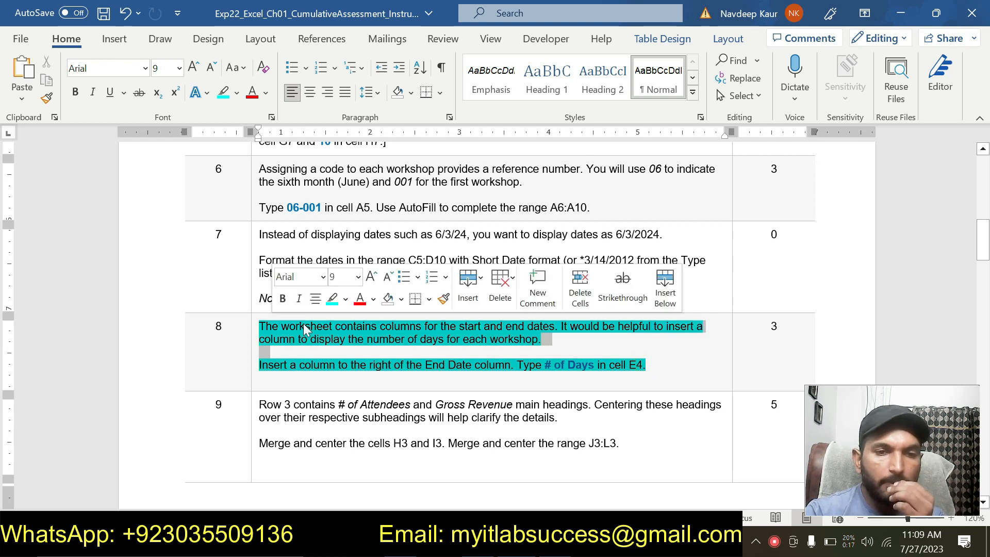
{"action": "left_click", "coordinate": [334, 301]}
{"action": "left_click", "coordinate": [651, 364]}
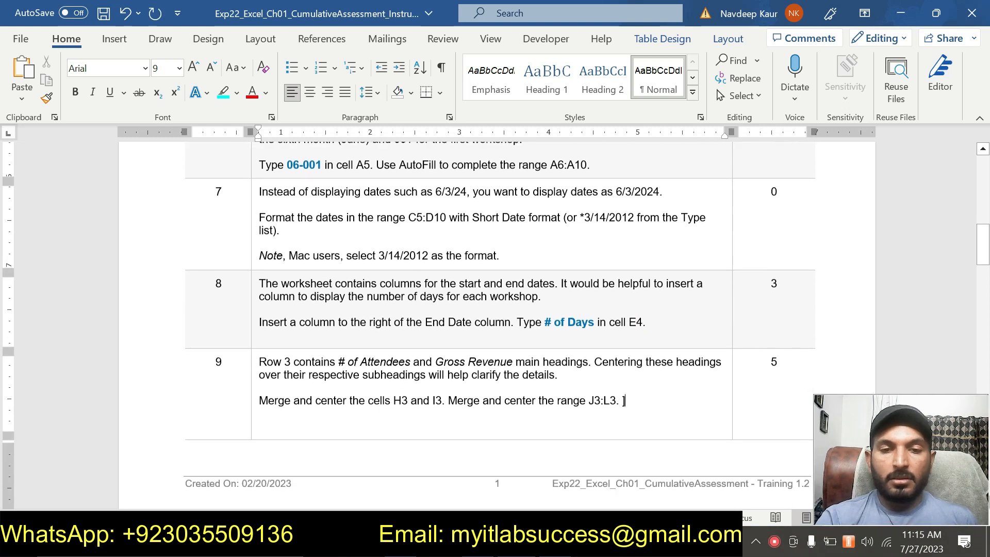
{"action": "scroll", "coordinate": [495, 315], "scroll_direction": "down", "scroll_amount": 1}
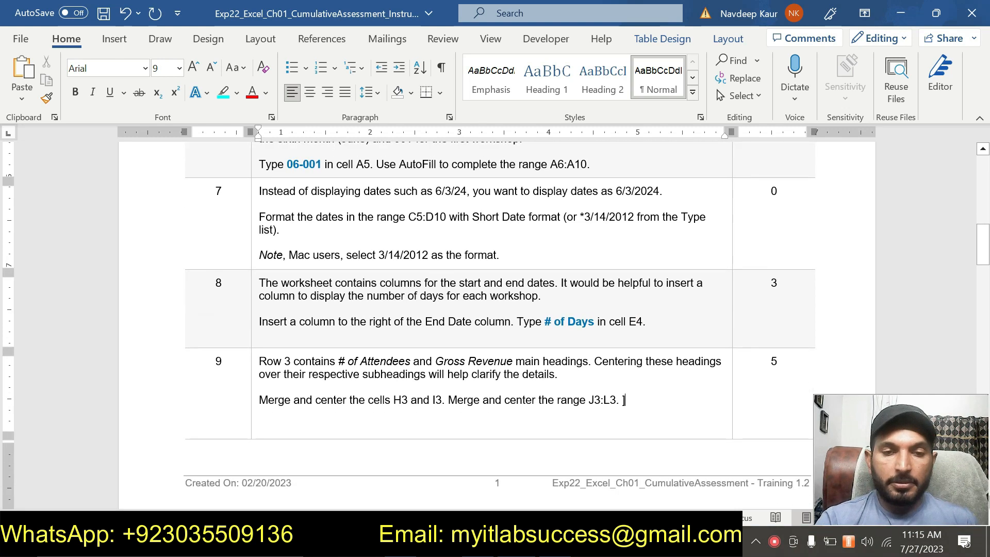
{"action": "left_click_drag", "start_coordinate": [258, 361], "coordinate": [617, 401]}
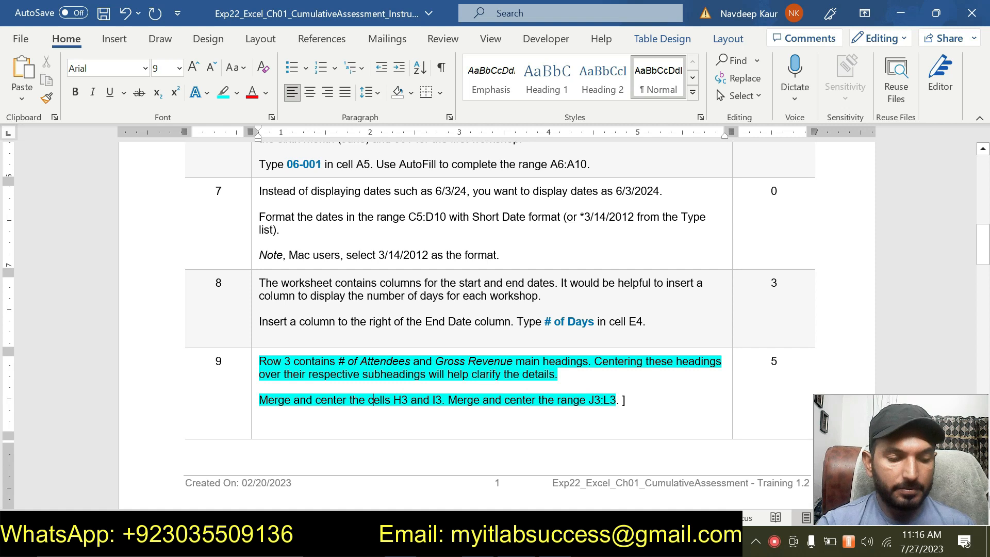
- Switch to the Excel workbook and merge and center the # of Attendees heading across cells H3 and I3
{"action": "left_click", "coordinate": [623, 401]}
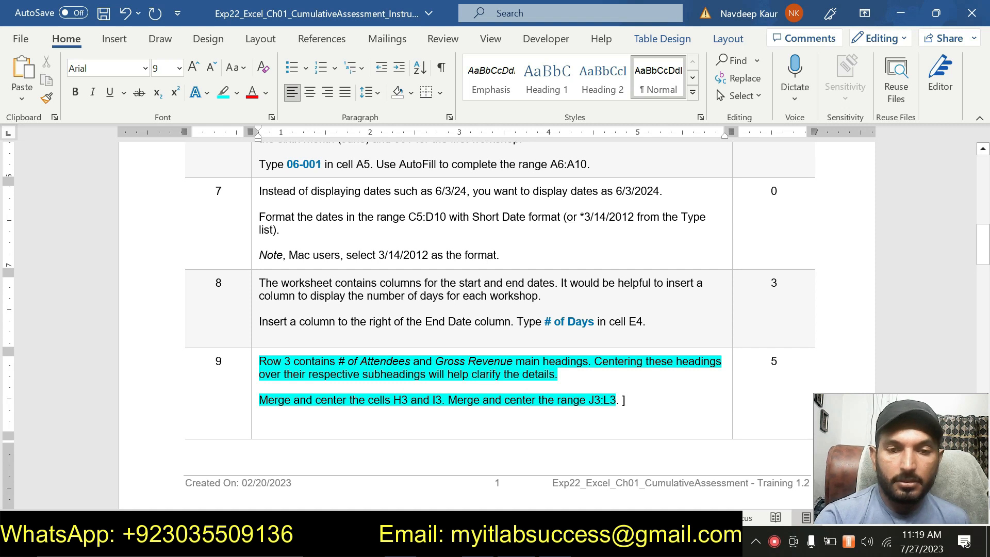
{"action": "mouse_move", "coordinate": [554, 542]}
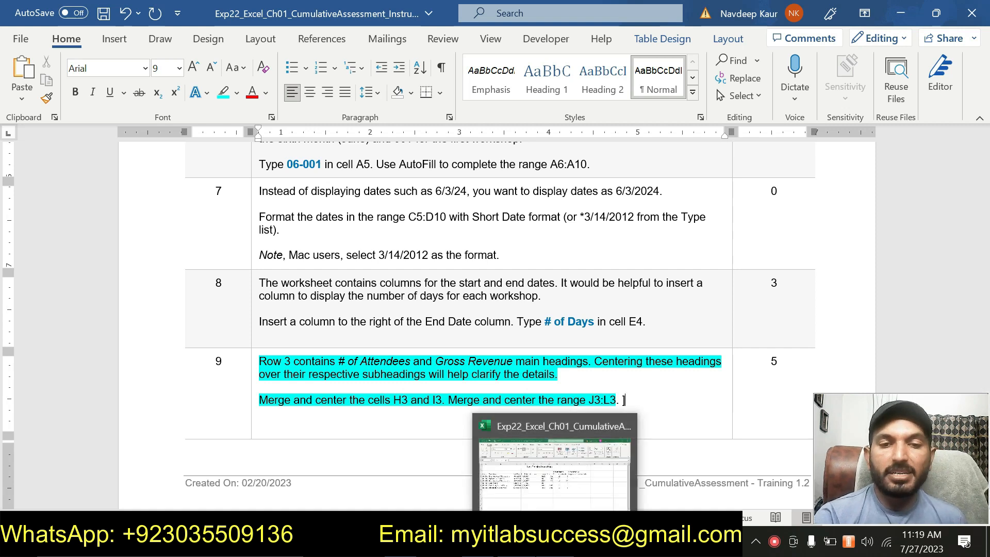
{"action": "left_click", "coordinate": [554, 470]}
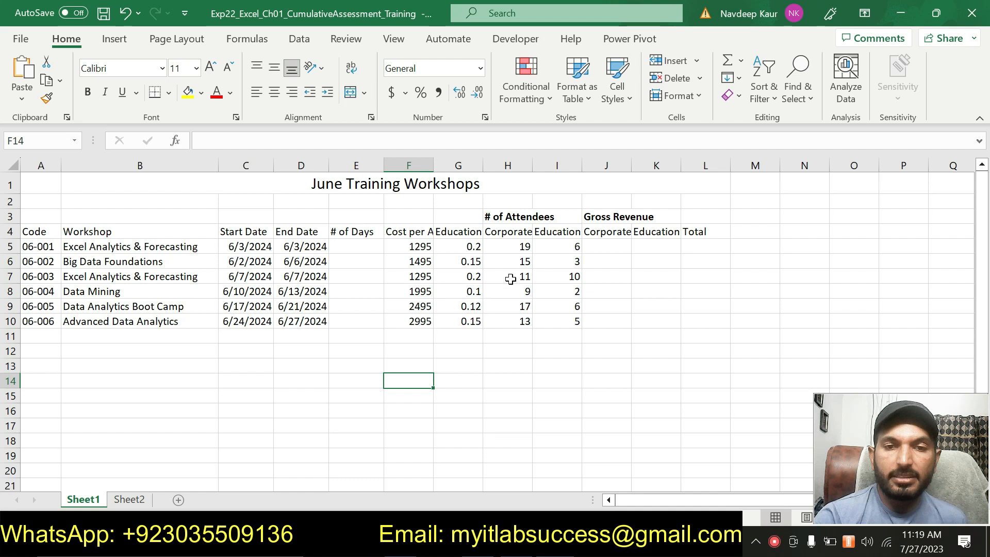
{"action": "left_click", "coordinate": [504, 234]}
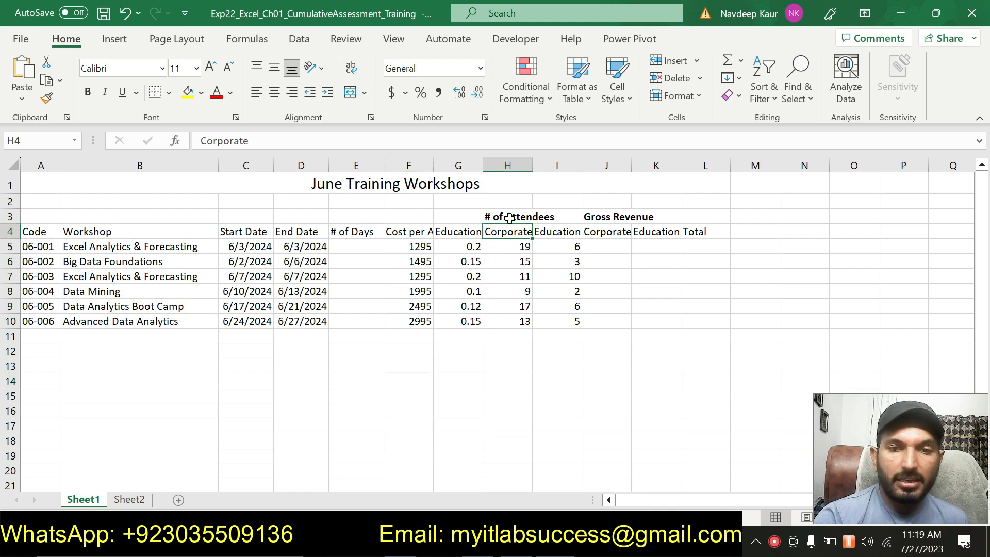
{"action": "left_click", "coordinate": [499, 216]}
{"action": "left_click_drag", "start_coordinate": [516, 216], "coordinate": [552, 227]}
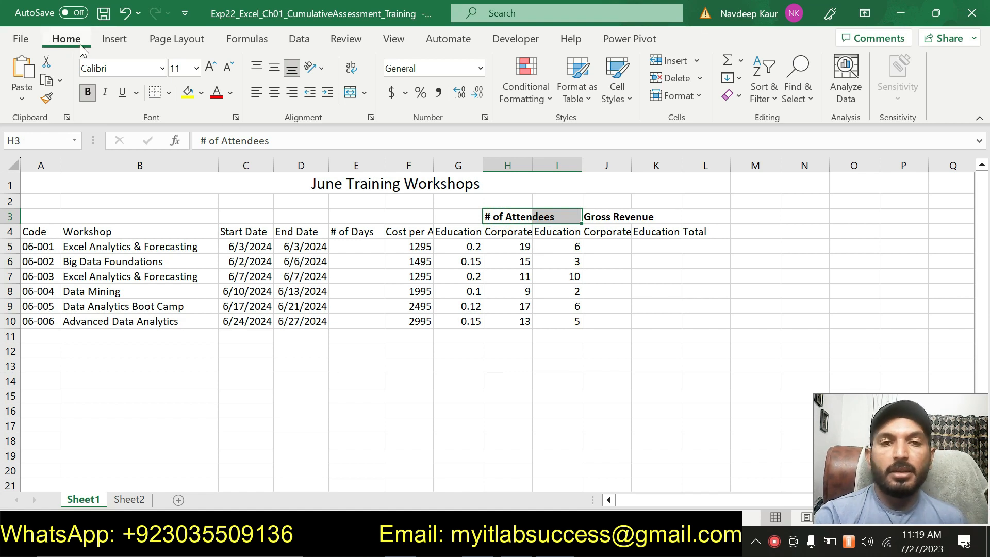
{"action": "left_click", "coordinate": [365, 93]}
{"action": "left_click", "coordinate": [371, 111]}
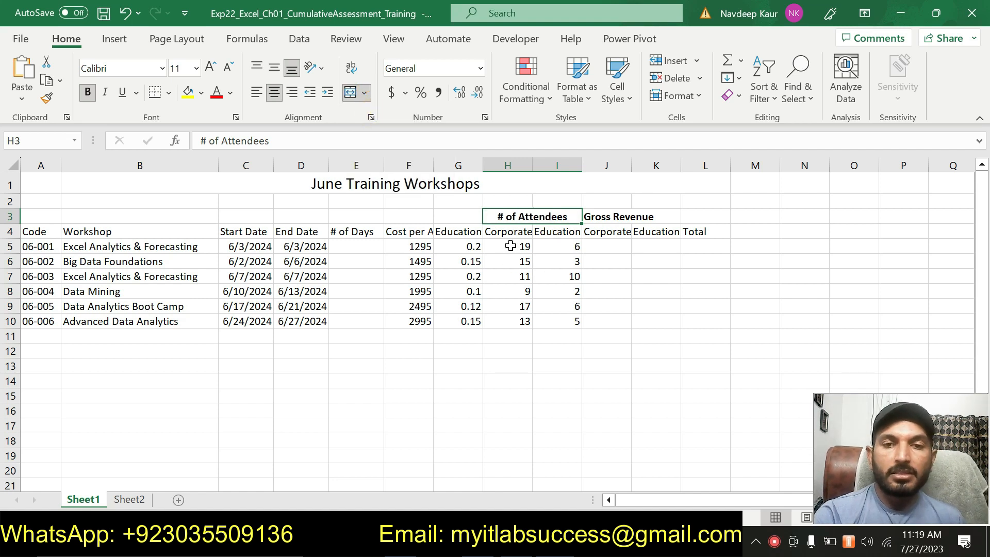
- Check the second range in Word's instruction 9, then merge and center the Gross Revenue heading across J3:L3 in Excel
{"action": "key", "text": "alt+Tab"}
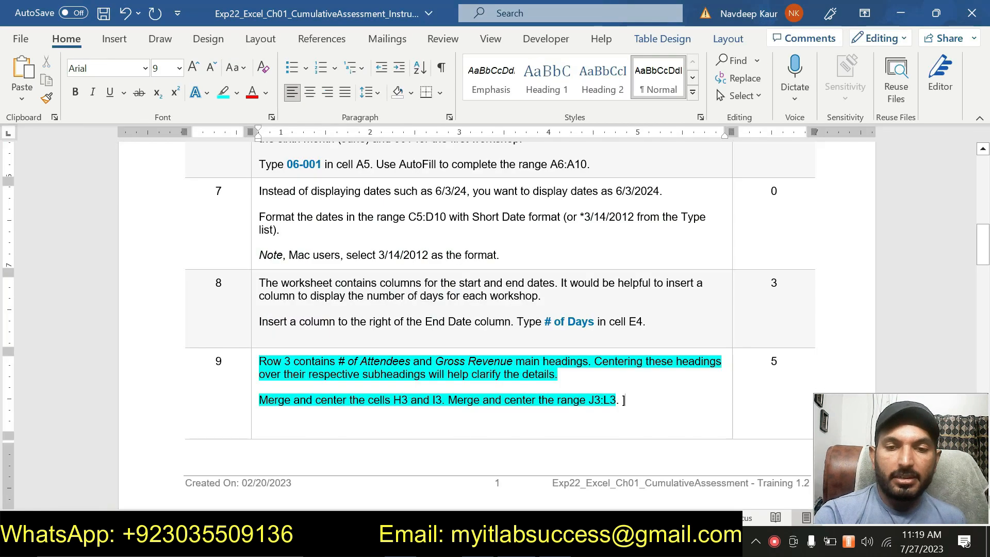
{"action": "left_click_drag", "start_coordinate": [616, 400], "coordinate": [589, 400]}
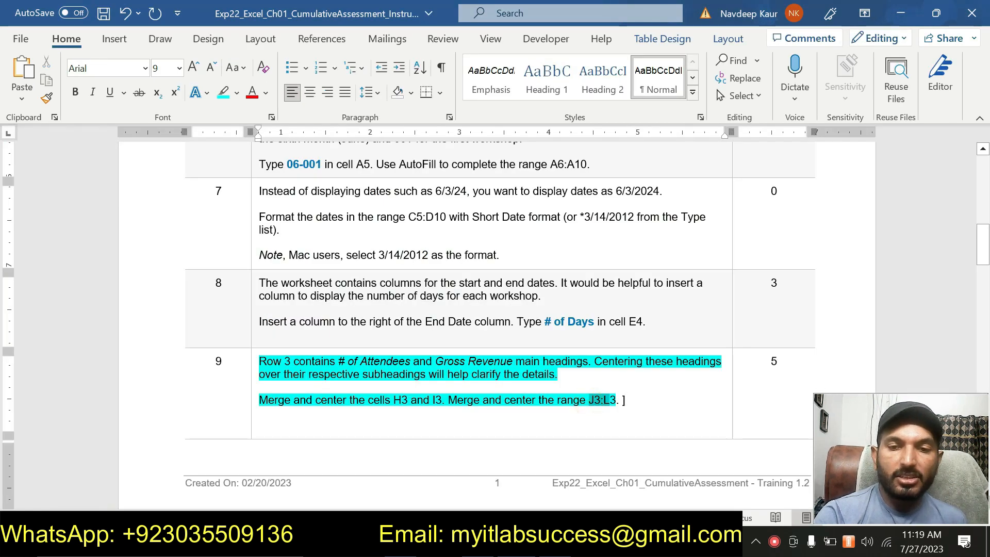
{"action": "key", "text": "alt+Tab"}
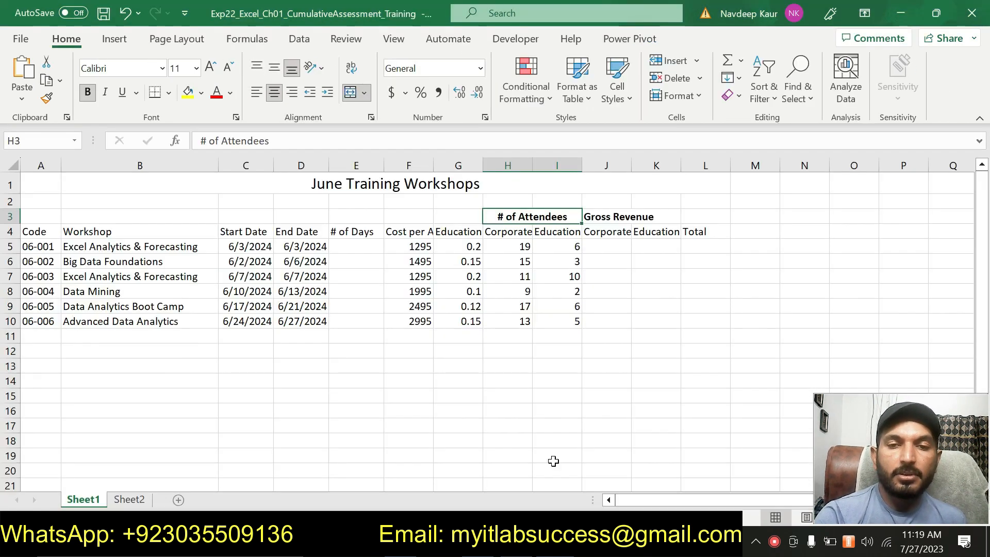
{"action": "left_click", "coordinate": [599, 217]}
{"action": "left_click_drag", "start_coordinate": [600, 218], "coordinate": [704, 217]}
{"action": "left_click", "coordinate": [364, 93]}
{"action": "left_click", "coordinate": [377, 111]}
{"action": "left_click", "coordinate": [598, 383]}
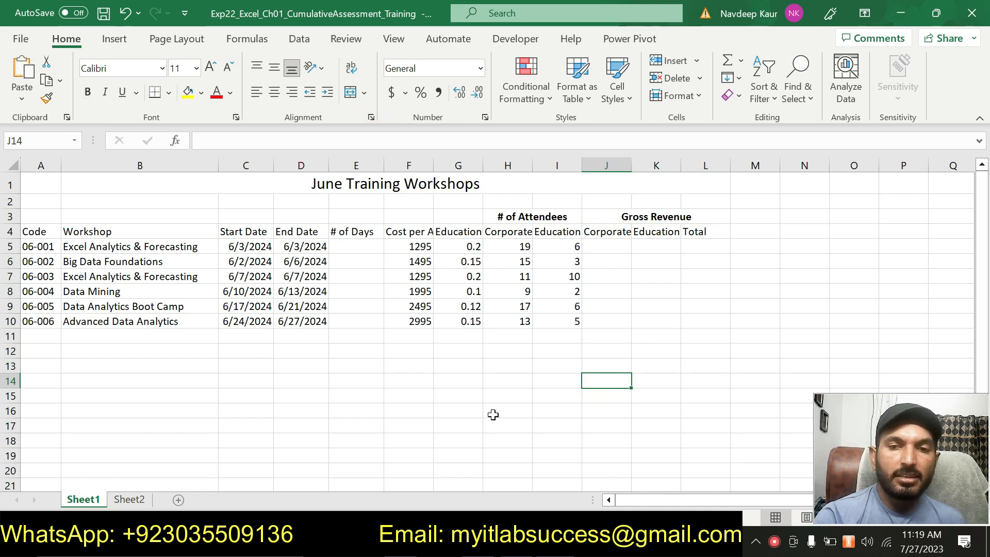
- Switch to the Word instructions and remove the highlight from instruction 9
{"action": "left_click", "coordinate": [544, 542]}
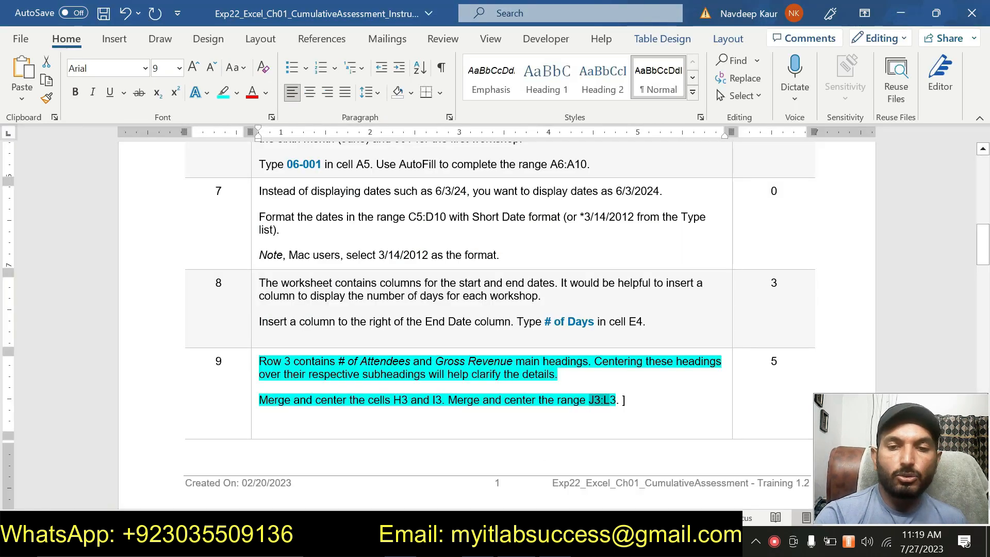
{"action": "left_click_drag", "start_coordinate": [614, 400], "coordinate": [259, 361]}
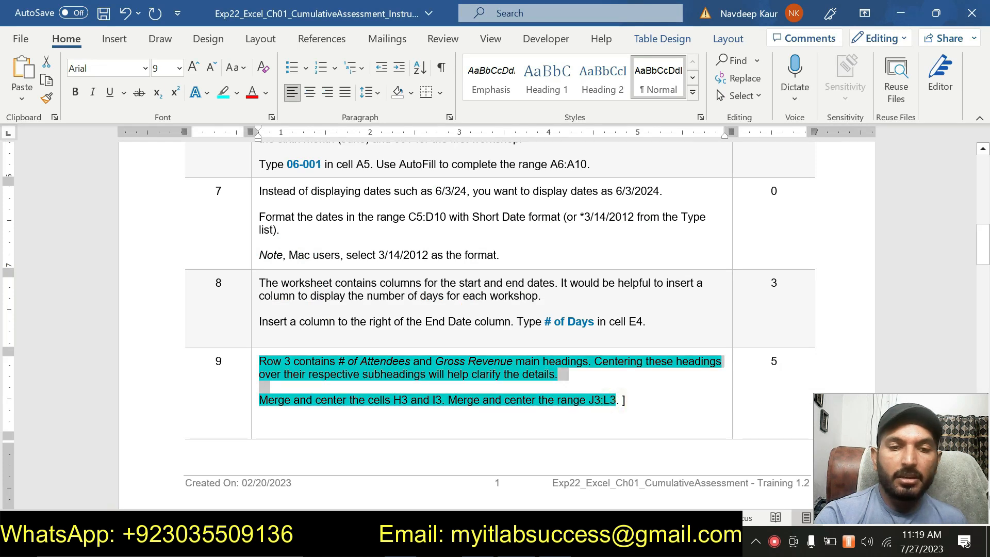
{"action": "left_click", "coordinate": [327, 336]}
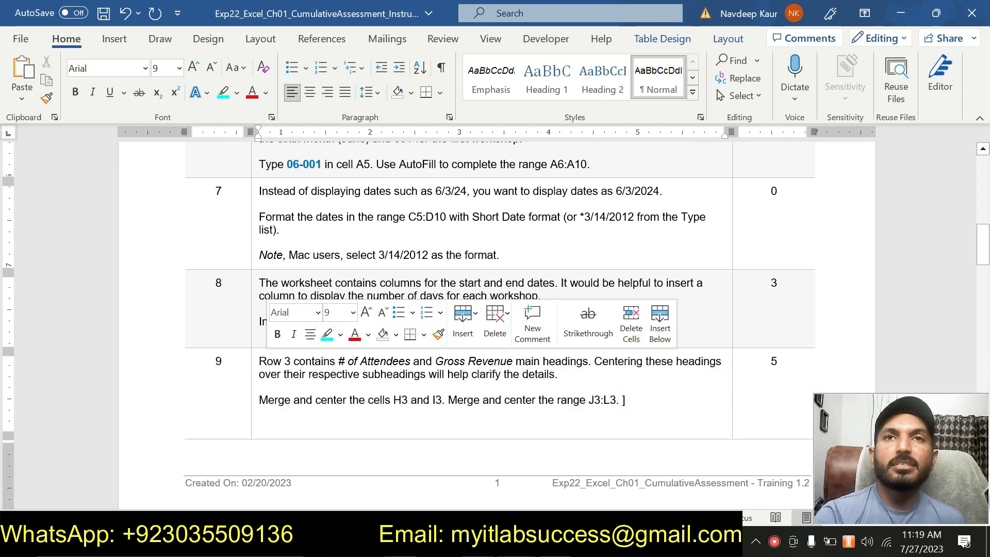
- Highlight the text of instruction 10 in turquoise
{"action": "scroll", "coordinate": [534, 353], "scroll_direction": "down", "scroll_amount": 10}
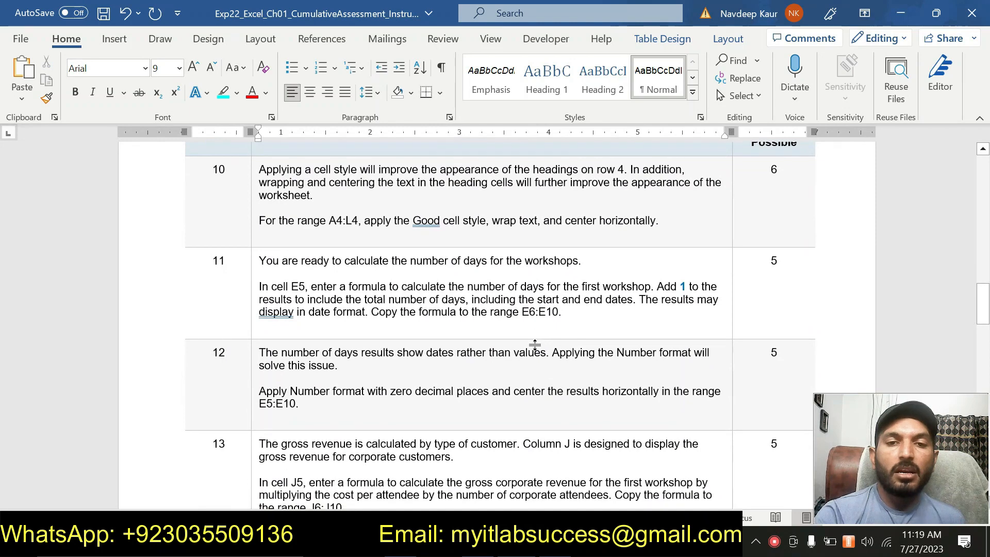
{"action": "scroll", "coordinate": [535, 353], "scroll_direction": "down", "scroll_amount": 15}
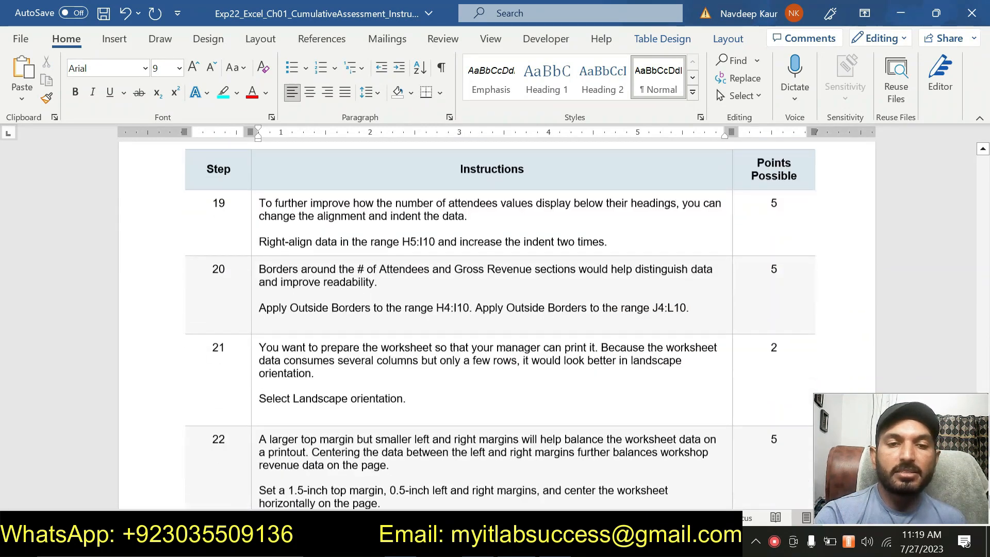
{"action": "scroll", "coordinate": [534, 354], "scroll_direction": "down", "scroll_amount": 3}
{"action": "scroll", "coordinate": [535, 354], "scroll_direction": "up", "scroll_amount": 15}
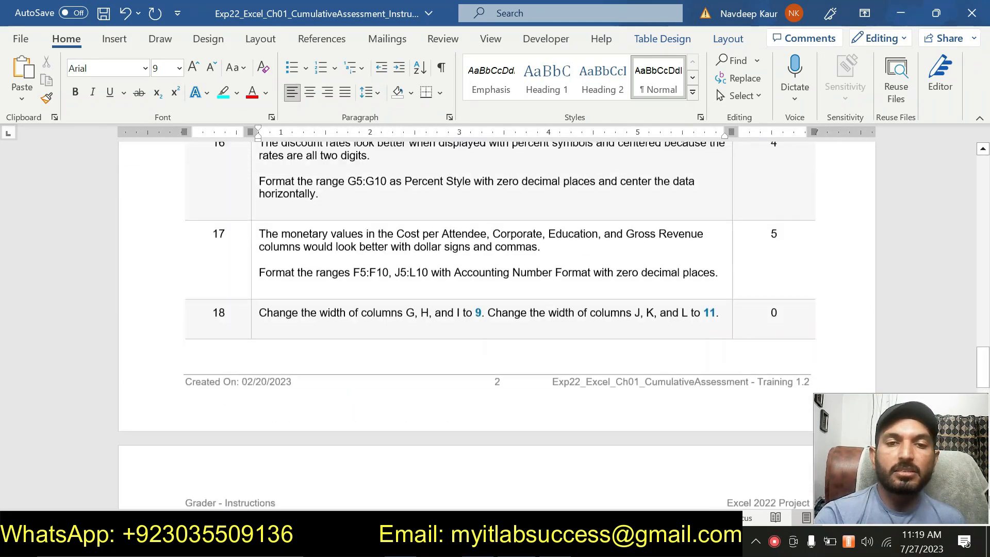
{"action": "scroll", "coordinate": [535, 353], "scroll_direction": "up", "scroll_amount": 10}
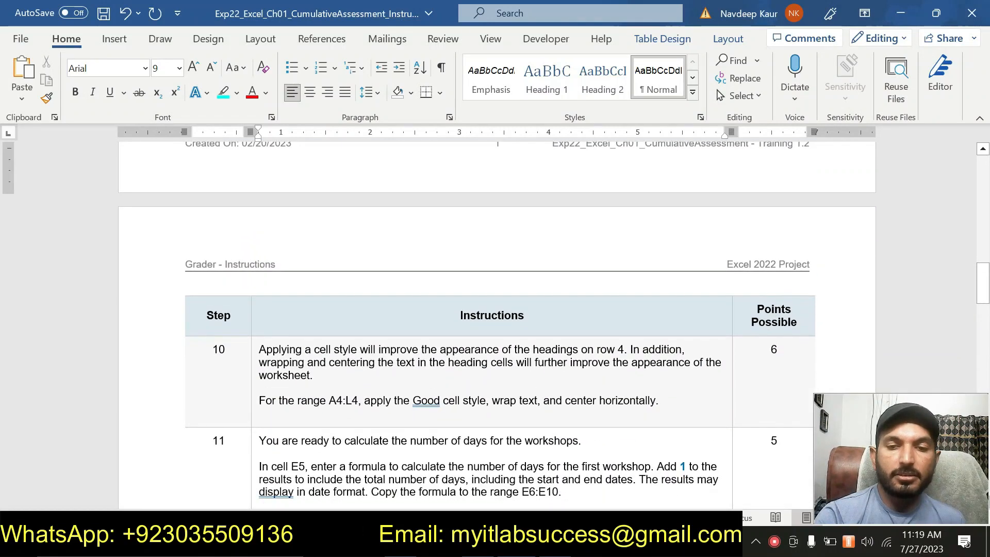
{"action": "left_click_drag", "start_coordinate": [659, 401], "coordinate": [259, 350]}
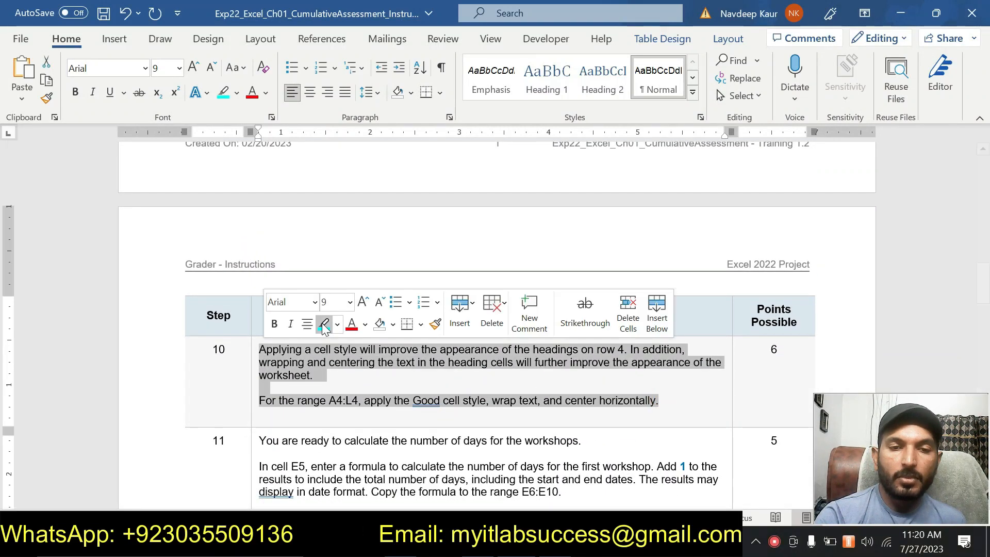
{"action": "left_click", "coordinate": [323, 322]}
{"action": "left_click", "coordinate": [323, 375]}
- Copy the range reference A4:L4 from instruction 10, switch to the Excel workbook and use it to select that range
{"action": "scroll", "coordinate": [340, 376], "scroll_direction": "down", "scroll_amount": 3}
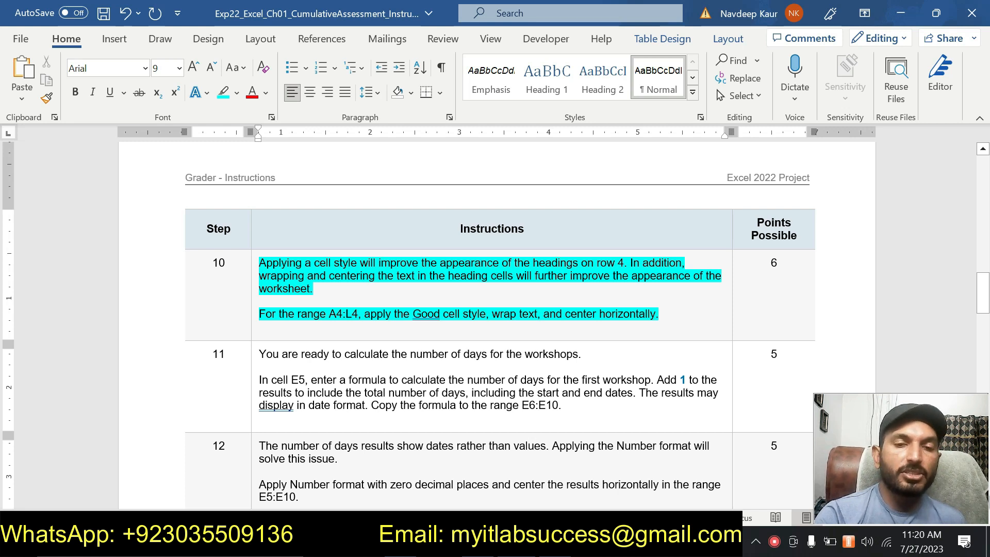
{"action": "left_click_drag", "start_coordinate": [329, 314], "coordinate": [357, 314]}
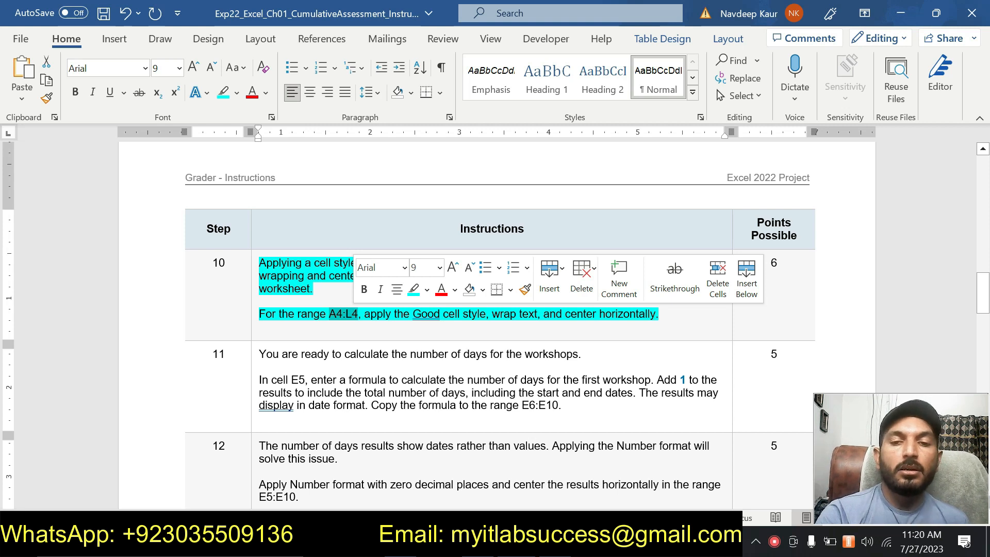
{"action": "left_click", "coordinate": [572, 325]}
{"action": "left_click", "coordinate": [327, 315]}
{"action": "left_click_drag", "start_coordinate": [328, 314], "coordinate": [358, 314]}
{"action": "key", "text": "ctrl+c"}
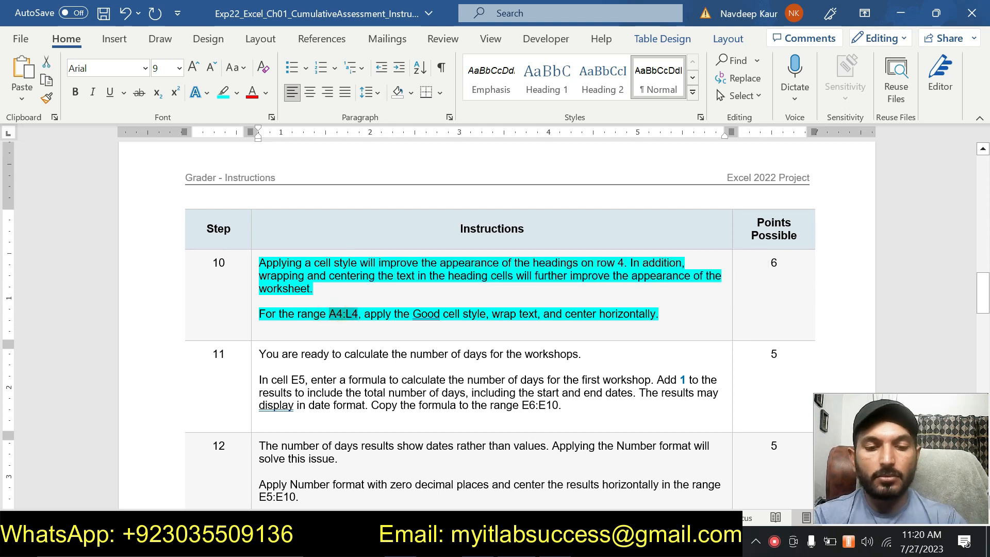
{"action": "key", "text": "alt+Tab"}
{"action": "left_click", "coordinate": [47, 141]}
{"action": "key", "text": "ctrl+v"}
{"action": "key", "text": "Return"}
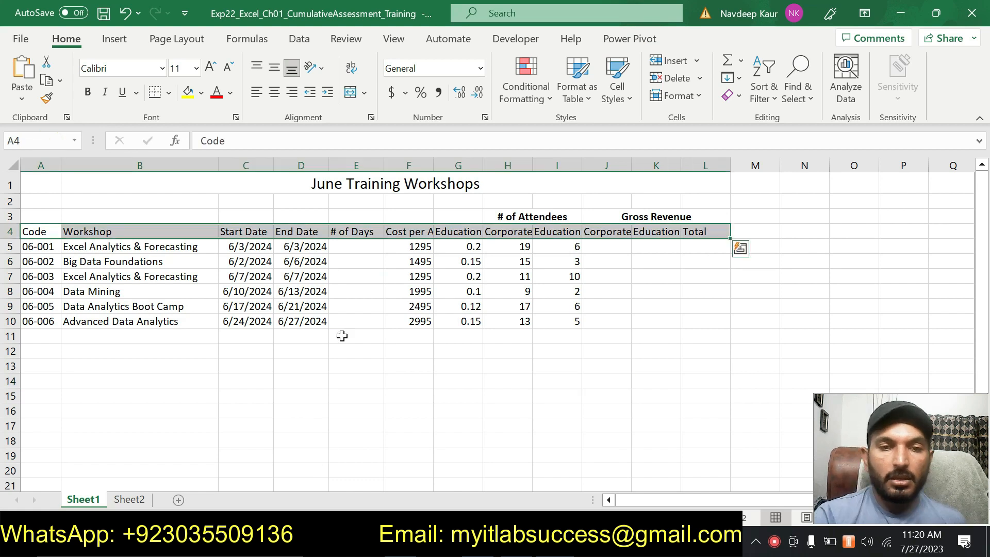
- Recheck instruction 10 in Word and apply the Good cell style to the range A4:L4 in Excel
{"action": "key", "text": "alt+Tab"}
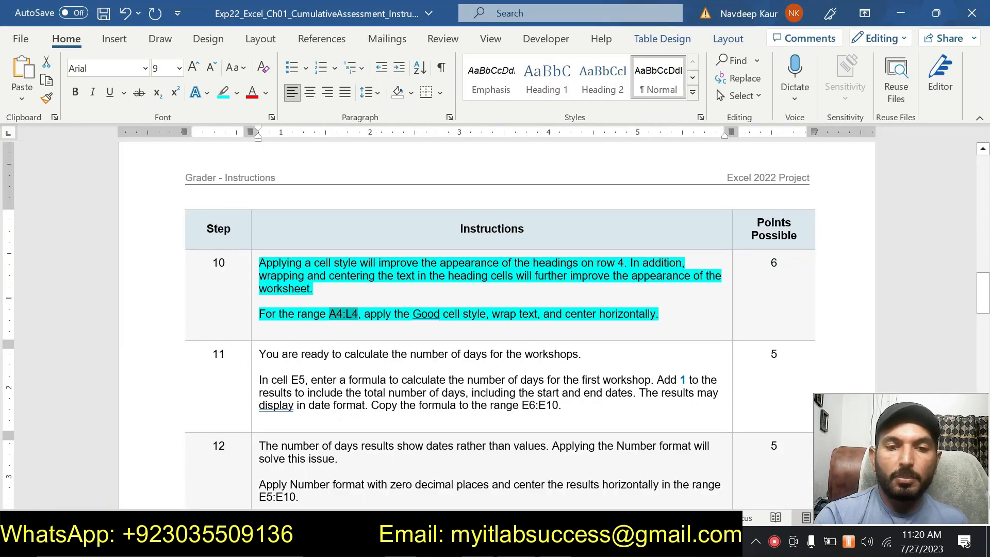
{"action": "key", "text": "alt+Tab"}
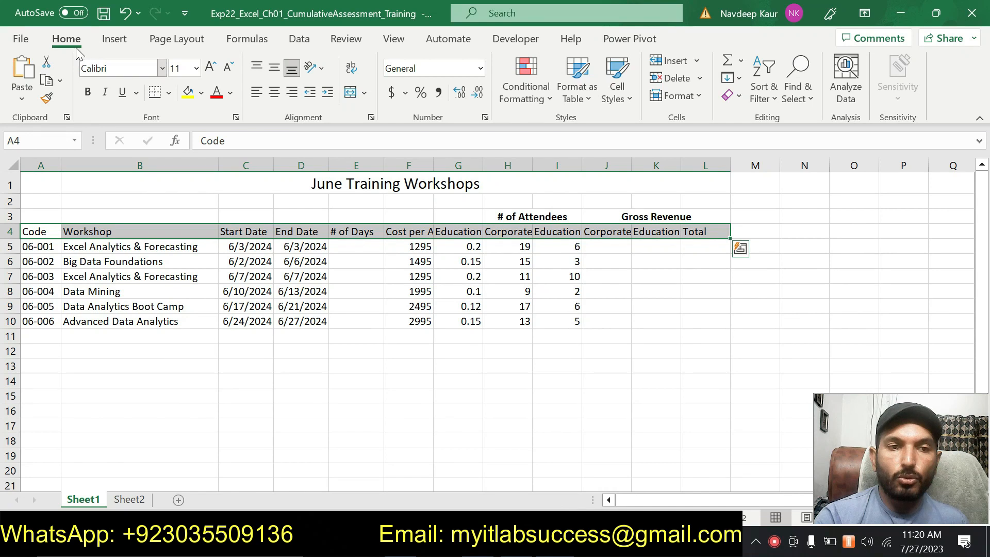
{"action": "left_click", "coordinate": [632, 99]}
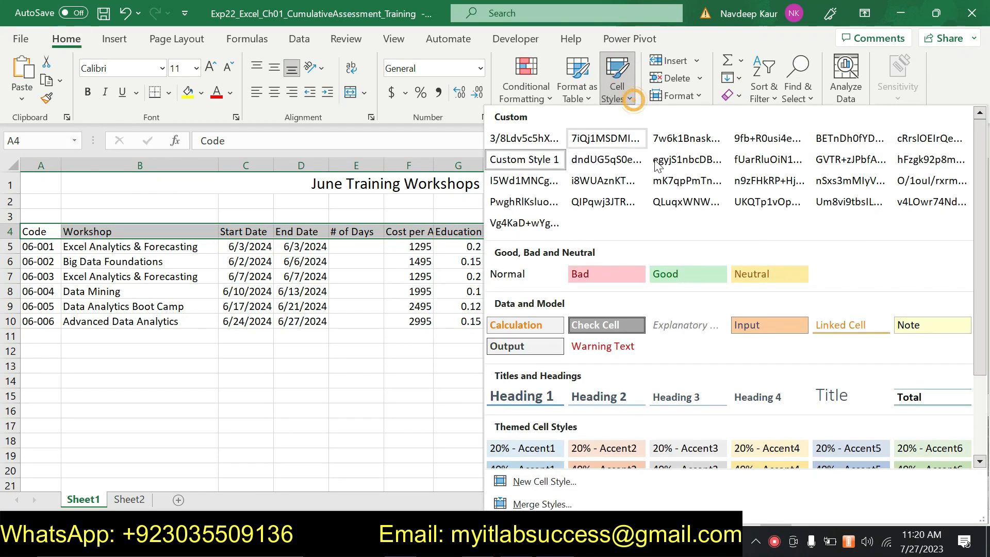
{"action": "left_click", "coordinate": [666, 273]}
- Wrap the text and center it horizontally in the heading cells A4:L4 of the Excel workbook
{"action": "key", "text": "alt+Tab"}
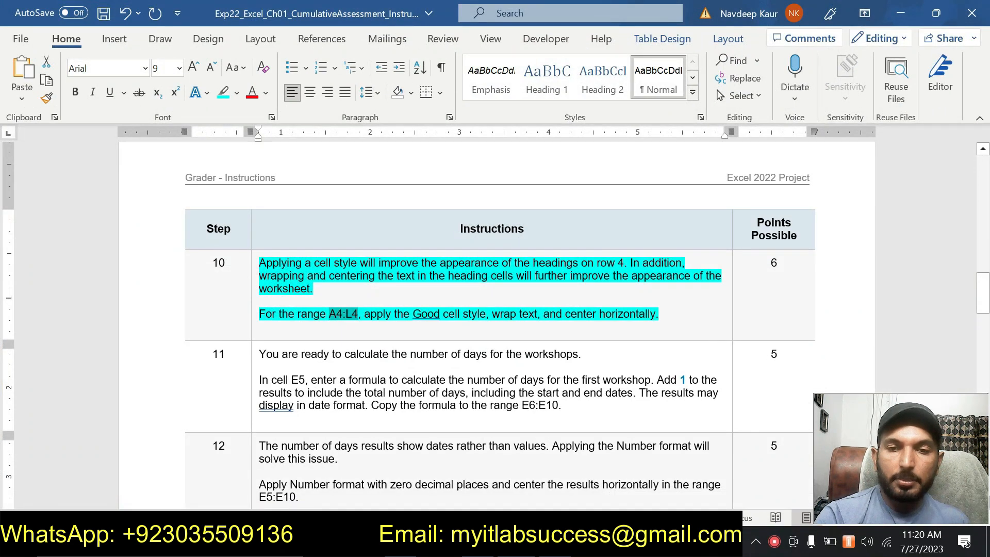
{"action": "key", "text": "alt+Tab"}
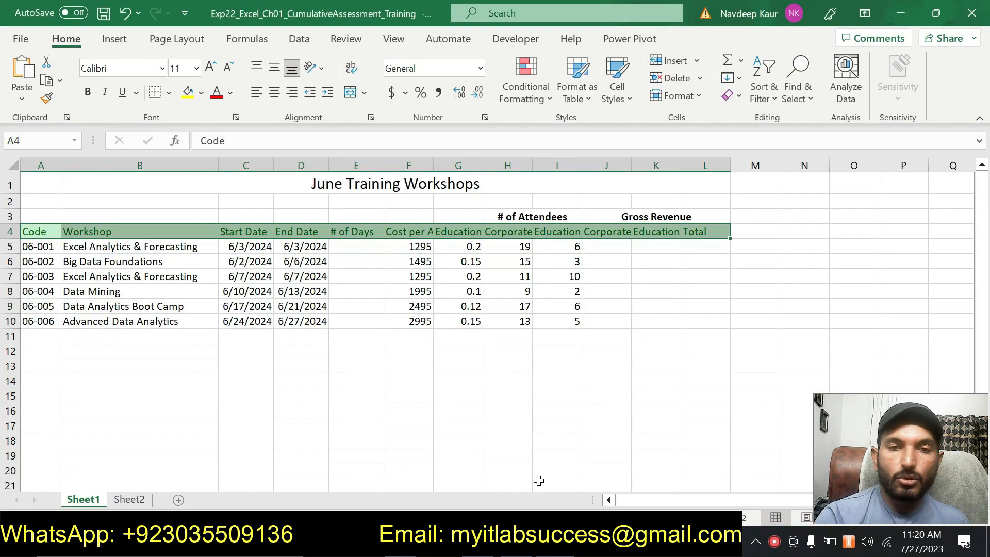
{"action": "left_click", "coordinate": [355, 67]}
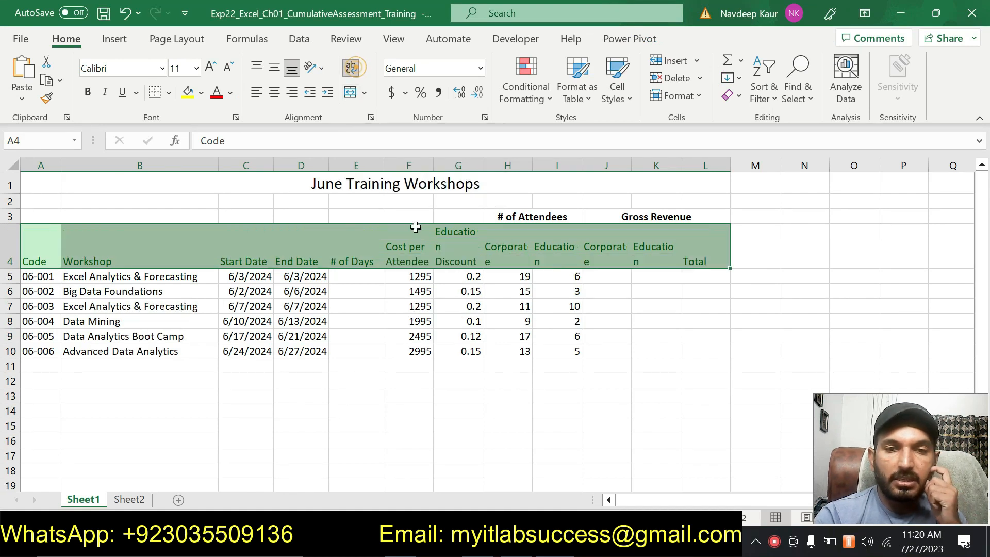
{"action": "left_click", "coordinate": [275, 92]}
{"action": "left_click", "coordinate": [456, 424]}
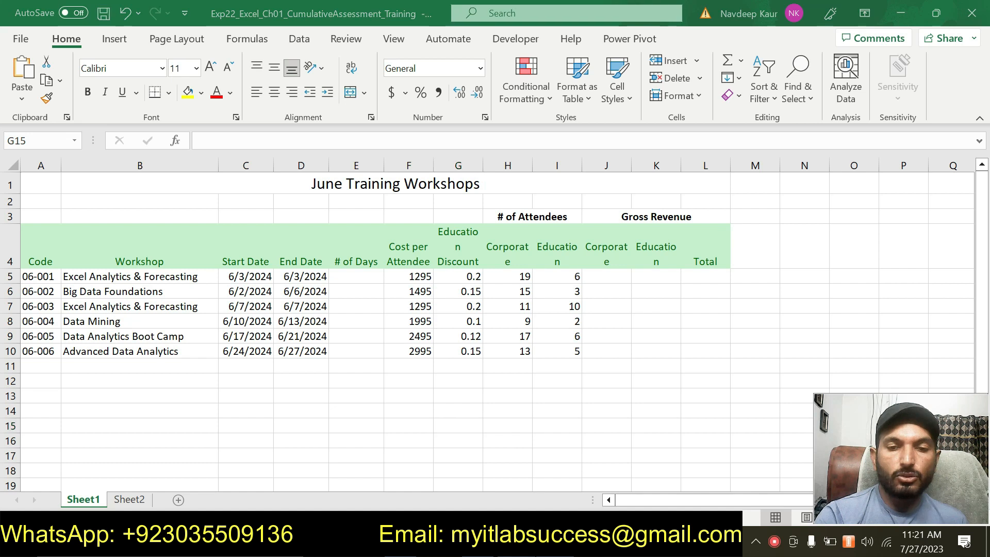
- Switch to the Word instructions, remove the highlight from instruction 10 and highlight the text of instruction 11 in turquoise
{"action": "key", "text": "alt+Tab"}
{"action": "left_click_drag", "start_coordinate": [660, 314], "coordinate": [318, 258]}
{"action": "left_click", "coordinate": [333, 238]}
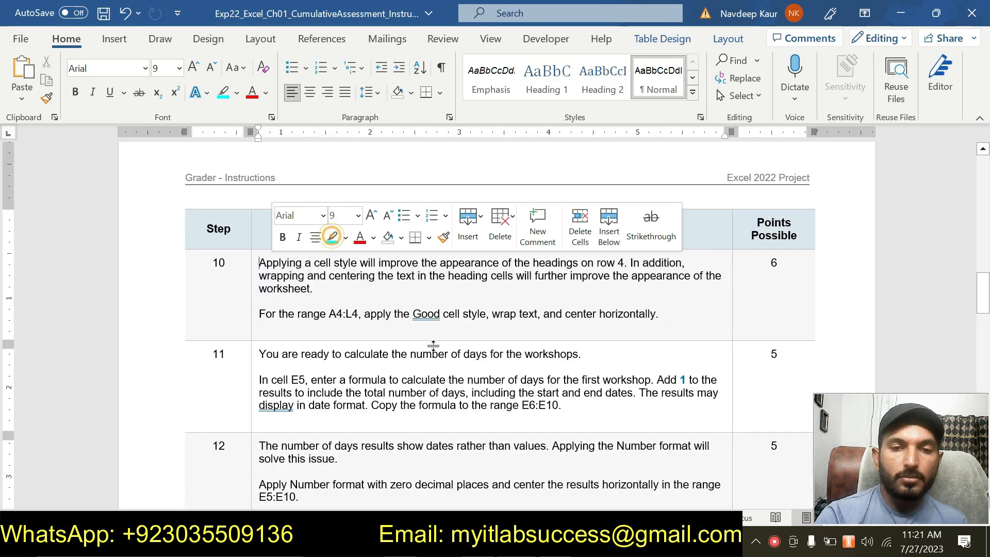
{"action": "scroll", "coordinate": [433, 346], "scroll_direction": "down", "scroll_amount": 2}
{"action": "left_click_drag", "start_coordinate": [562, 319], "coordinate": [260, 267]}
{"action": "left_click", "coordinate": [331, 241]}
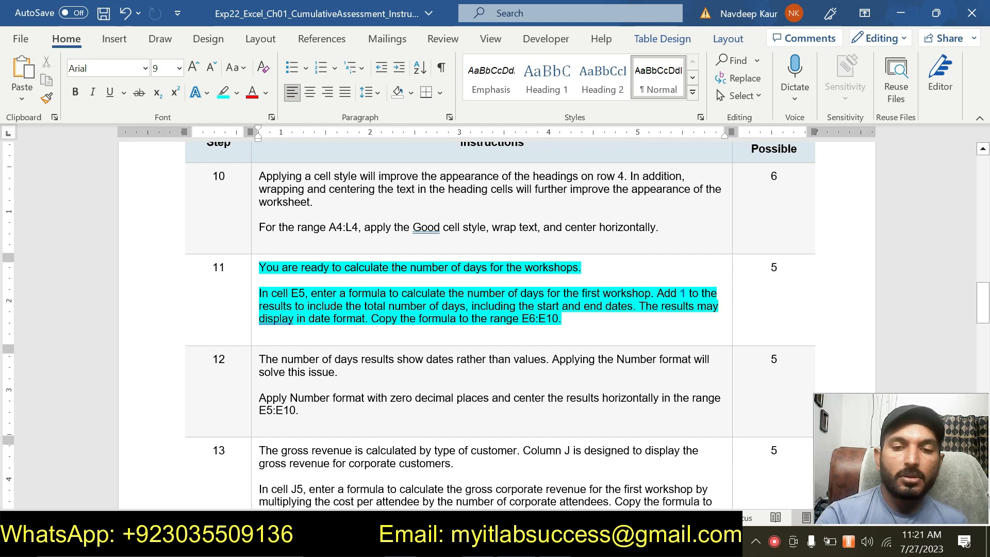
- Switch to the Excel workbook and enter the formula =D5-C5 in cell E5, checking instruction 11 in Word
{"action": "key", "text": "alt+Tab"}
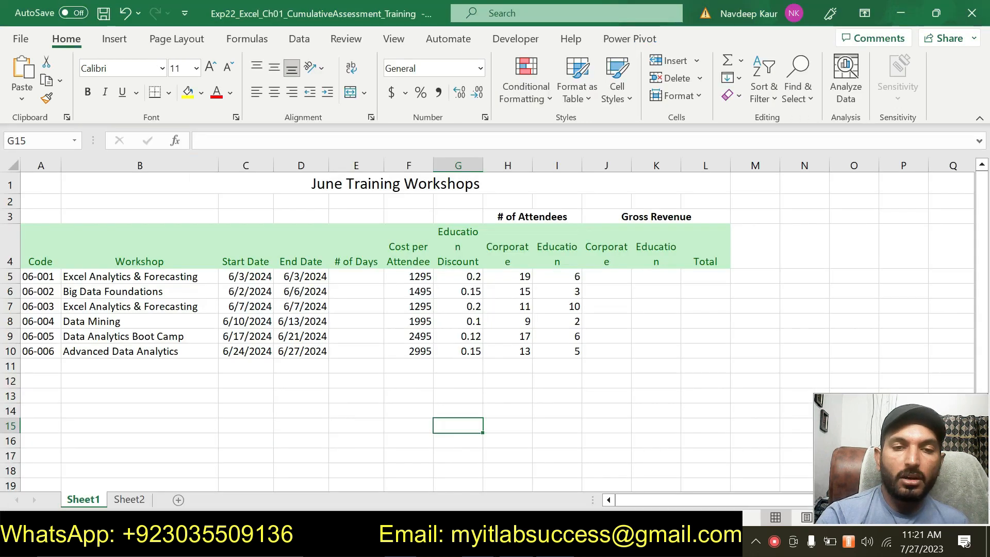
{"action": "left_click", "coordinate": [358, 275]}
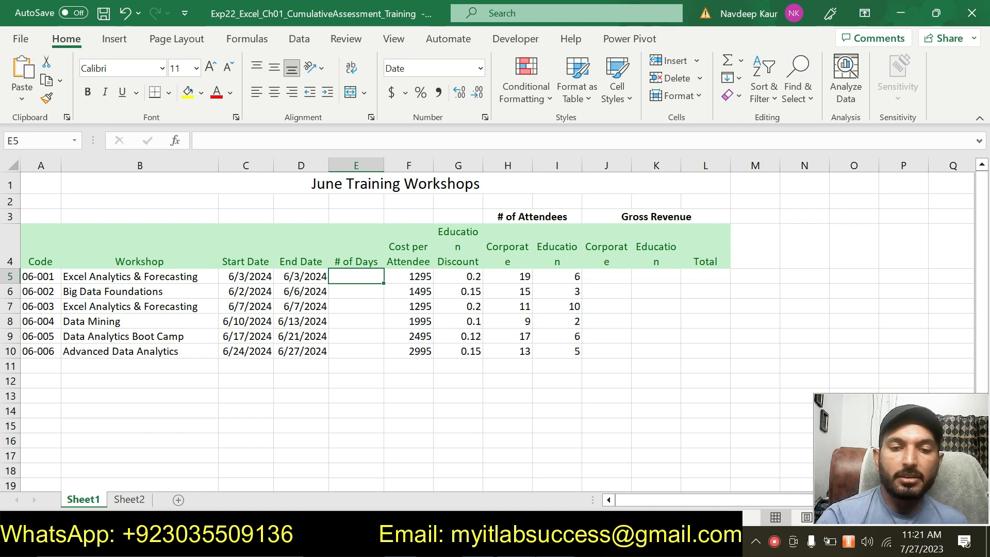
{"action": "key", "text": "alt+Tab"}
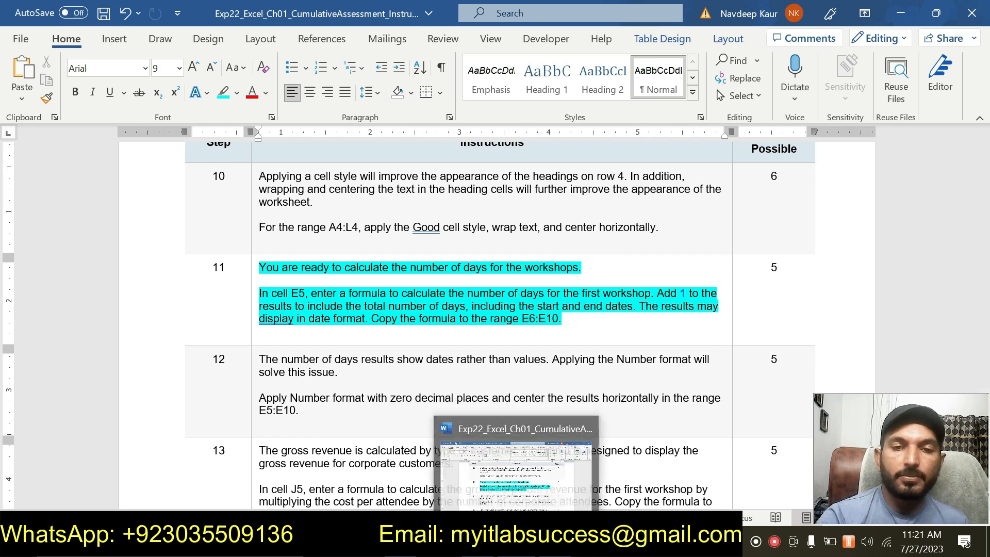
{"action": "left_click", "coordinate": [550, 542]}
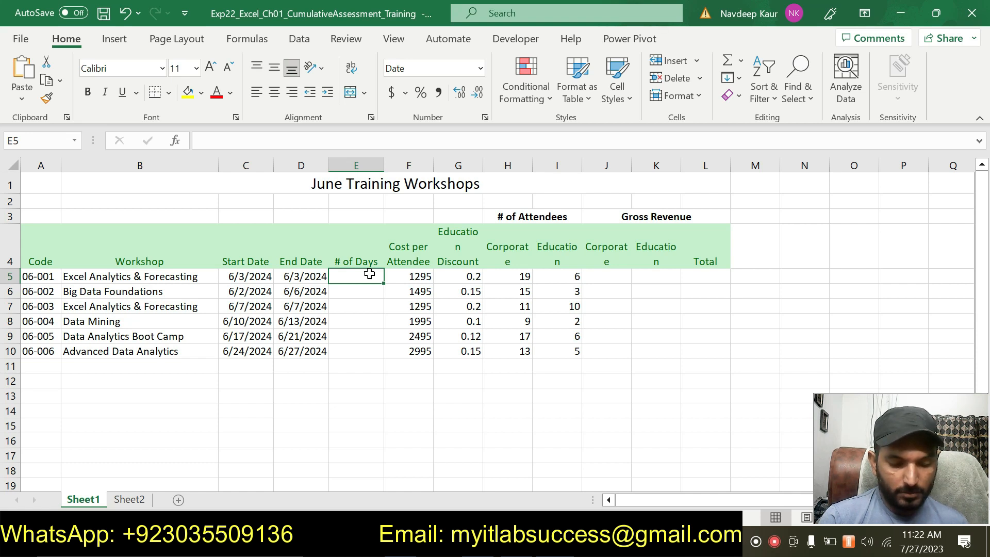
{"action": "type", "text": "="}
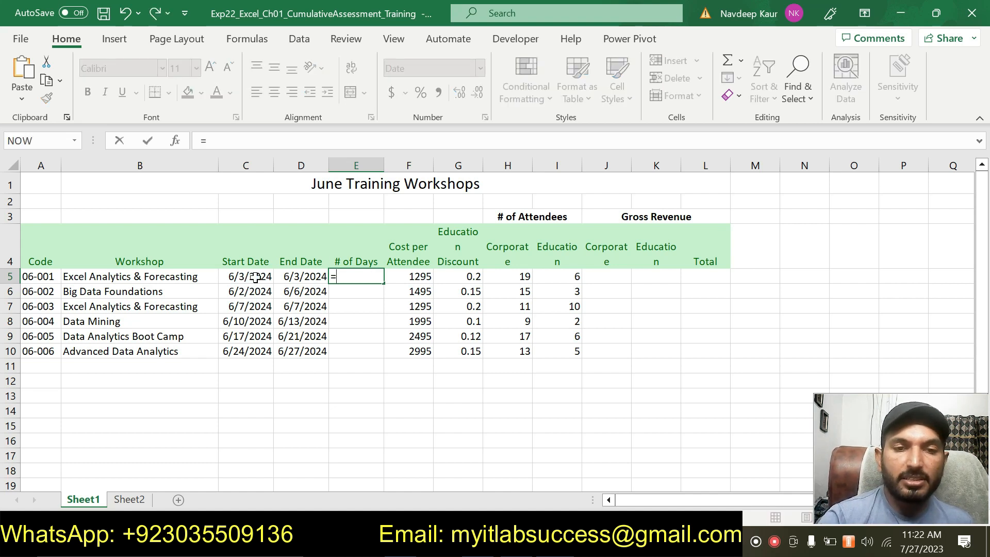
{"action": "left_click", "coordinate": [298, 279]}
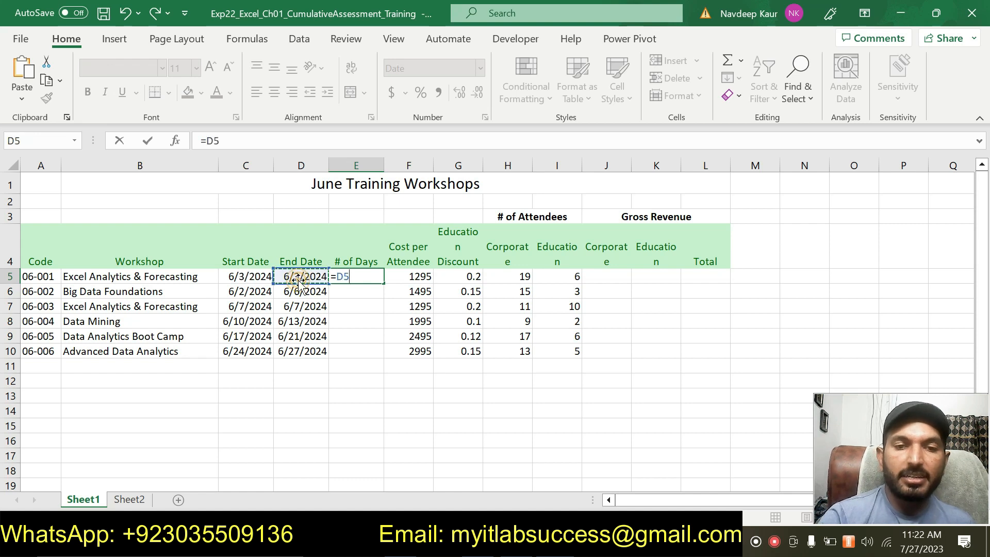
{"action": "type", "text": "-"}
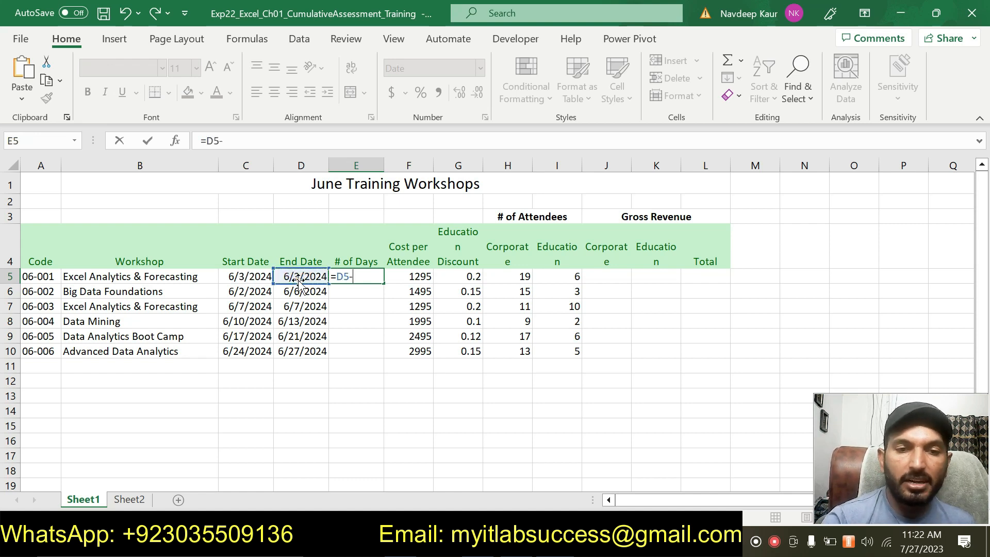
{"action": "left_click", "coordinate": [264, 273]}
{"action": "key", "text": "Return"}
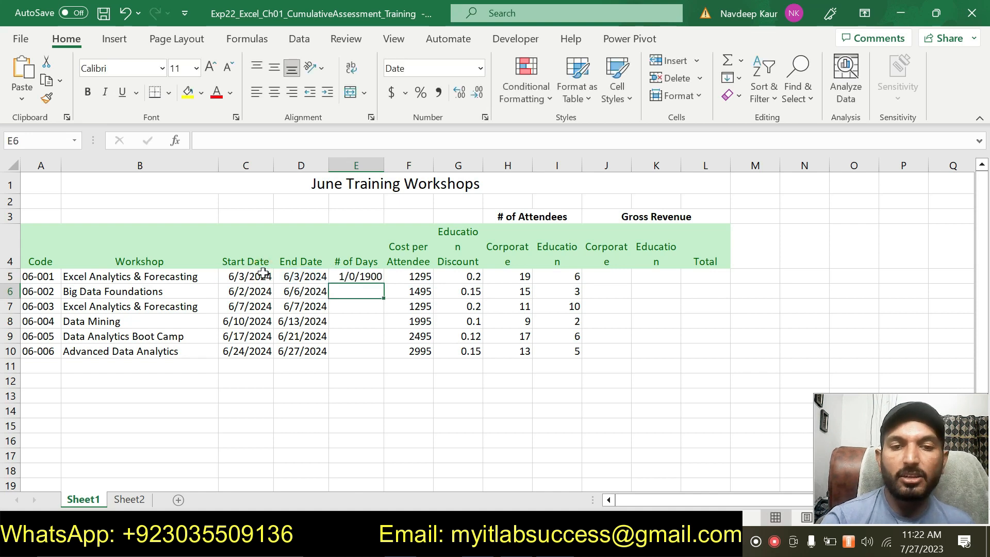
- Extend the number-of-days formula in cell E5 to =D5-C5+1
{"action": "left_click", "coordinate": [353, 278]}
{"action": "left_click", "coordinate": [271, 141]}
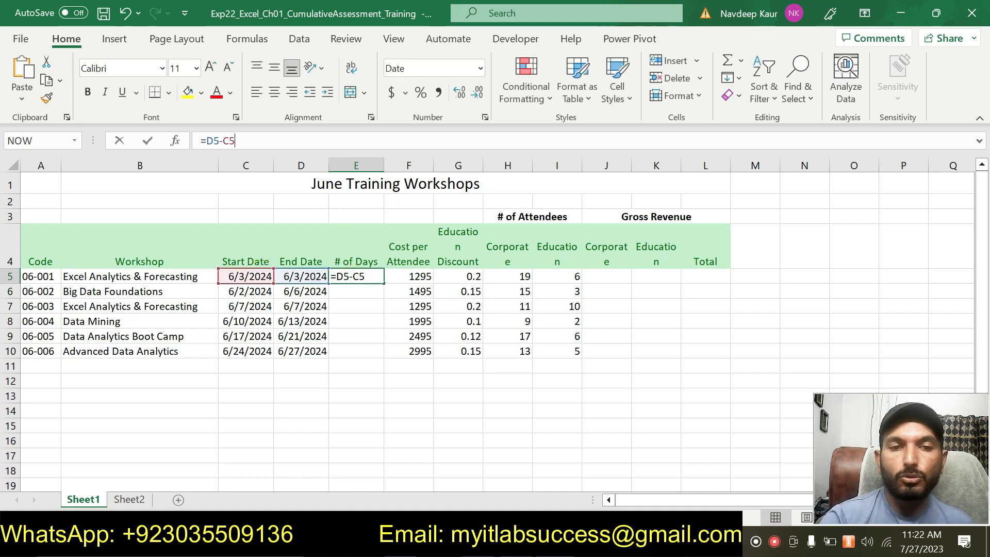
{"action": "type", "text": "+1"}
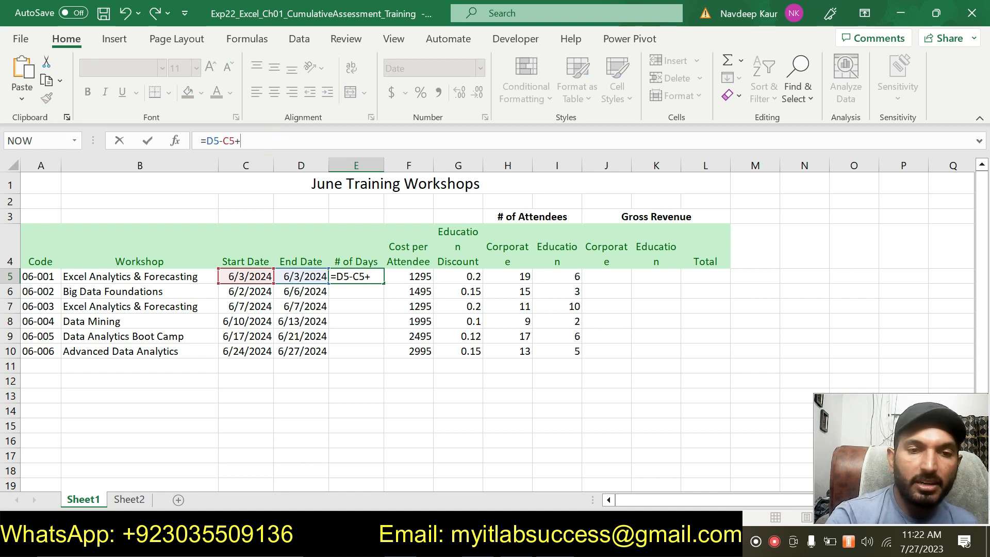
{"action": "key", "text": "Return"}
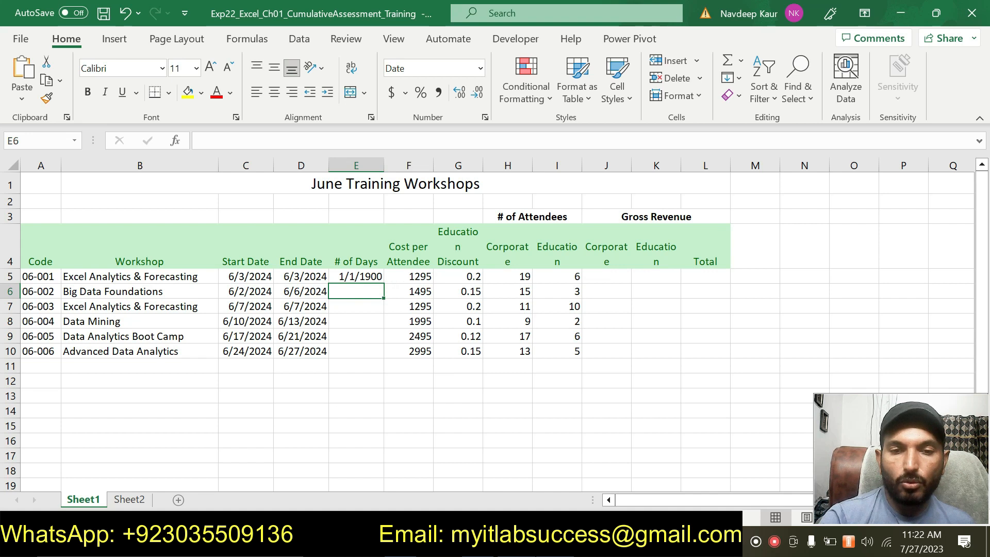
- Recheck instruction 11 in Word, then copy the E5 formula to the range E6:E10 in Excel, keeping the source formatting
{"action": "key", "text": "alt+Tab"}
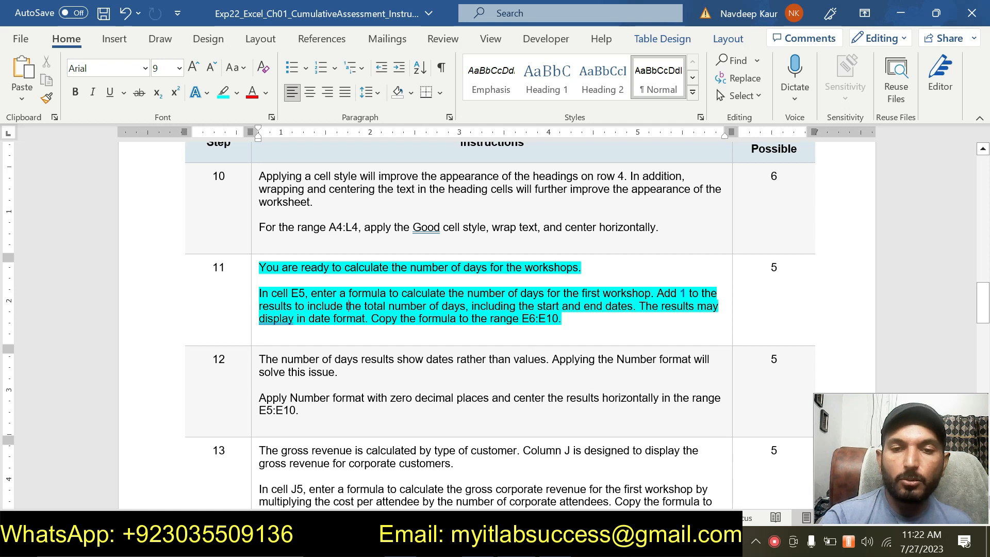
{"action": "key", "text": "alt+Tab"}
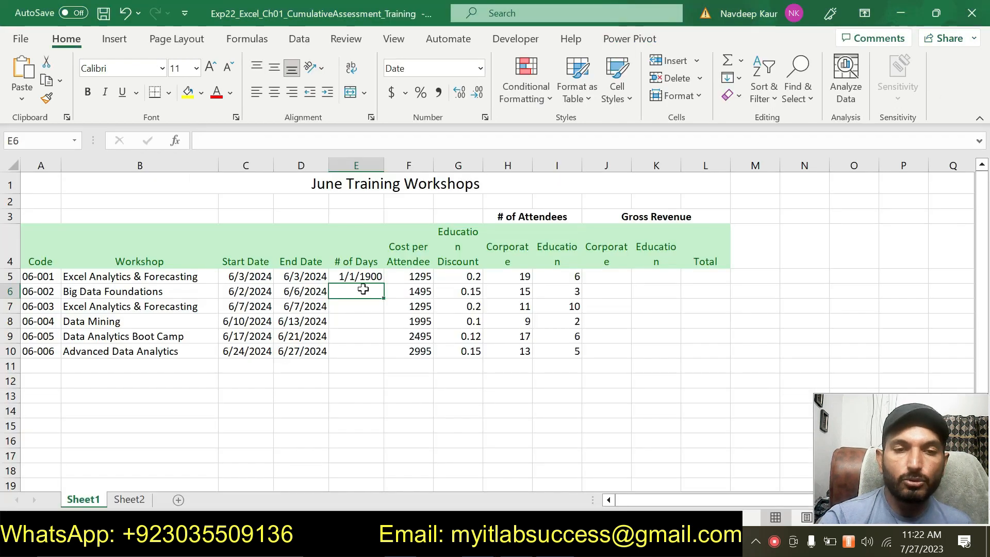
{"action": "key", "text": "ctrl+c"}
{"action": "left_click_drag", "start_coordinate": [367, 292], "coordinate": [361, 352]}
{"action": "left_click", "coordinate": [22, 93]}
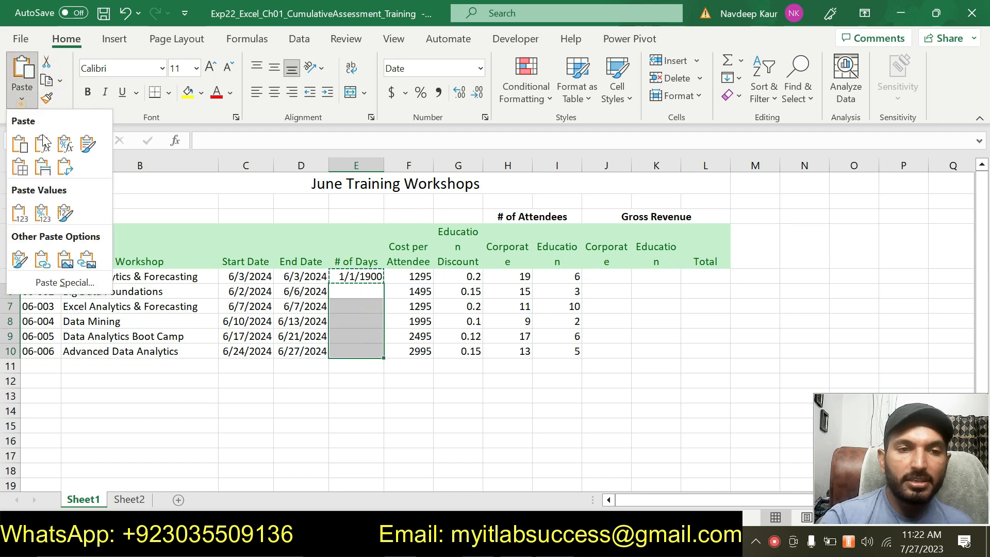
{"action": "left_click", "coordinate": [84, 144]}
{"action": "left_click", "coordinate": [472, 437]}
{"action": "key", "text": "Escape"}
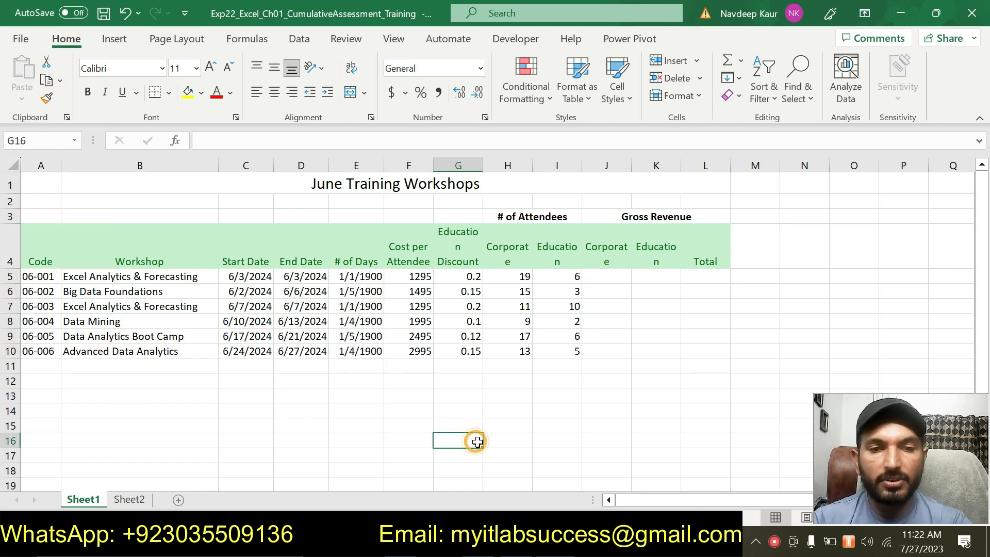
{"action": "left_click", "coordinate": [392, 424]}
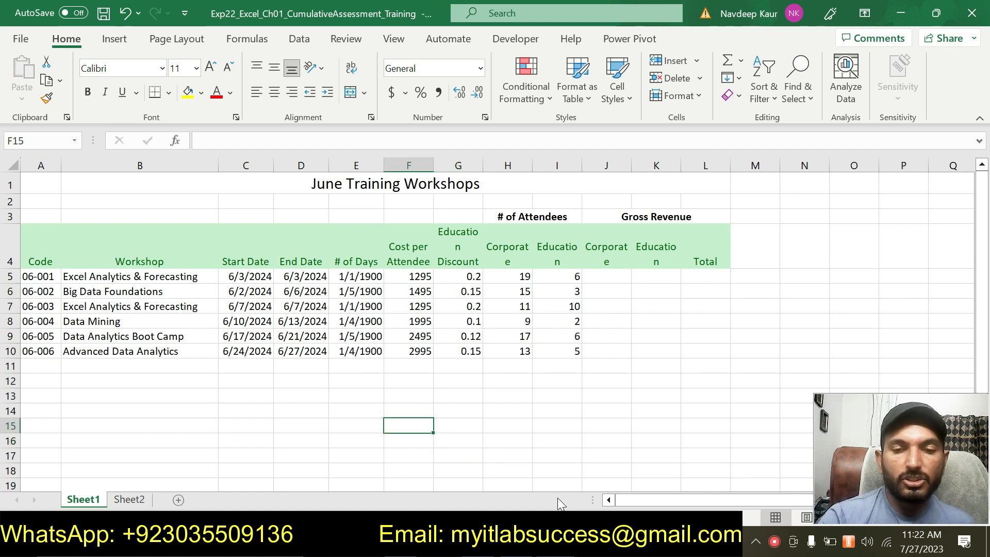
- Switch to the Word instructions, remove the highlight from instruction 11 and highlight the text of instruction 12 in turquoise
{"action": "left_click", "coordinate": [570, 542]}
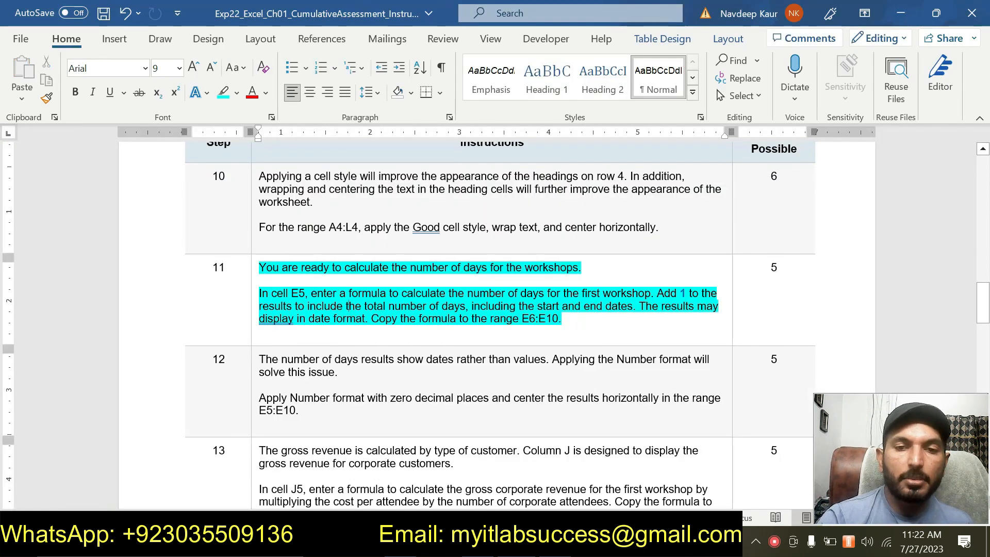
{"action": "left_click_drag", "start_coordinate": [567, 319], "coordinate": [260, 268]}
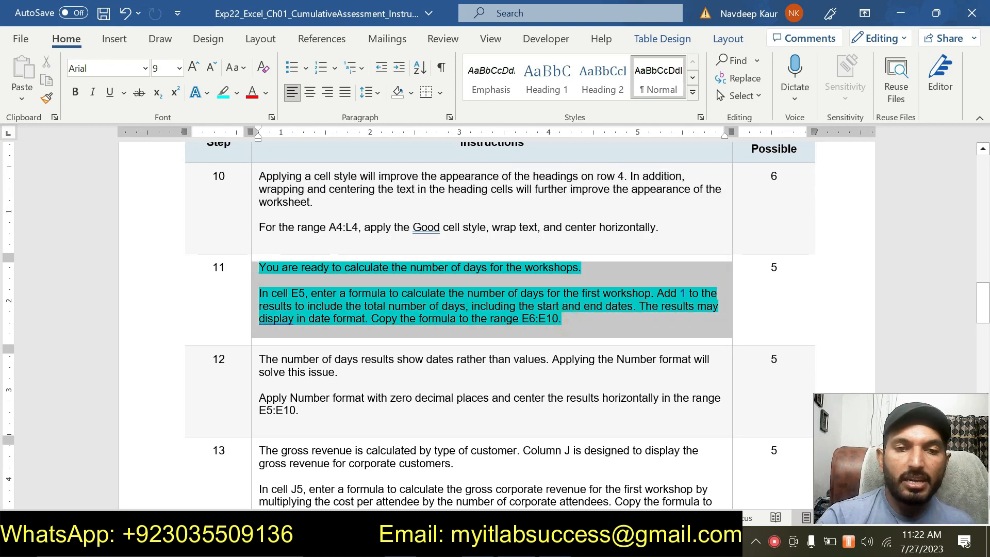
{"action": "left_click", "coordinate": [342, 257]}
{"action": "scroll", "coordinate": [508, 347], "scroll_direction": "down", "scroll_amount": 1}
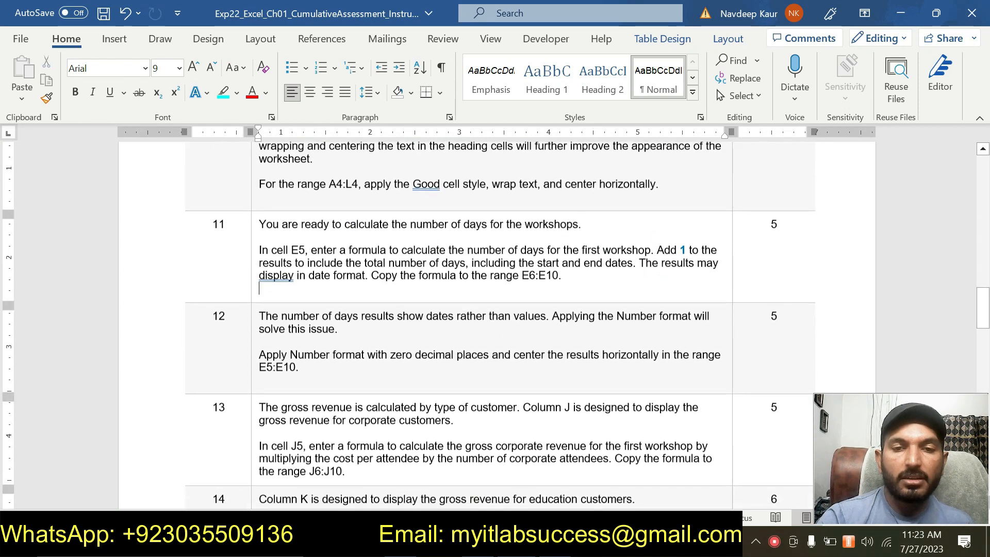
{"action": "left_click_drag", "start_coordinate": [305, 367], "coordinate": [259, 315]}
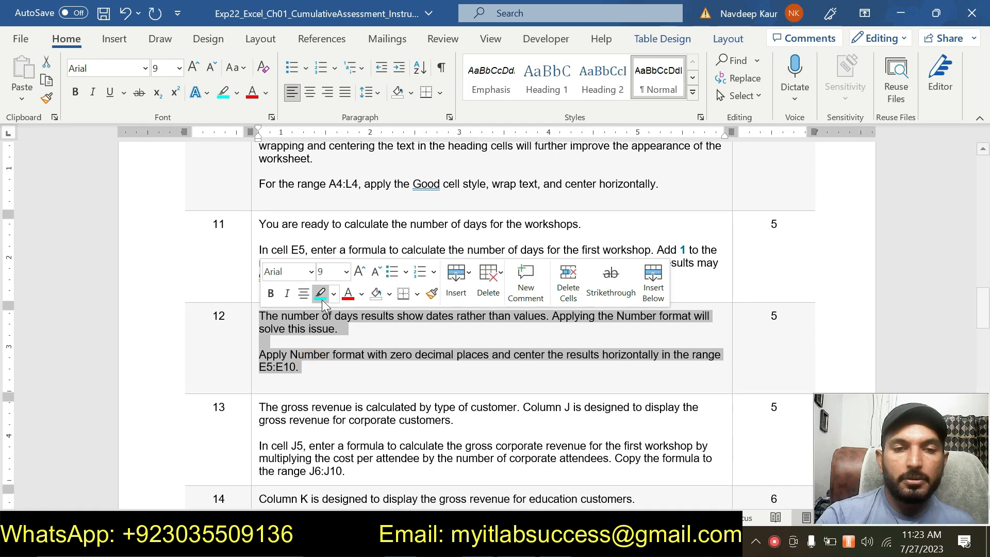
{"action": "left_click", "coordinate": [323, 304]}
{"action": "left_click", "coordinate": [332, 382]}
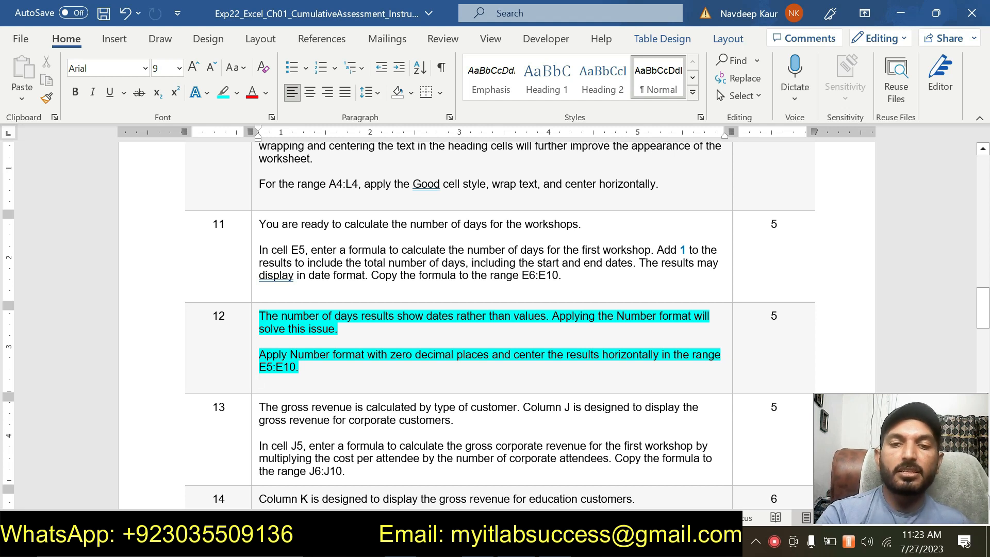
- Switch to the Excel workbook and apply the Number format with 0 decimal places to the End Date cells D5:D10
{"action": "left_click_drag", "start_coordinate": [259, 366], "coordinate": [297, 367]}
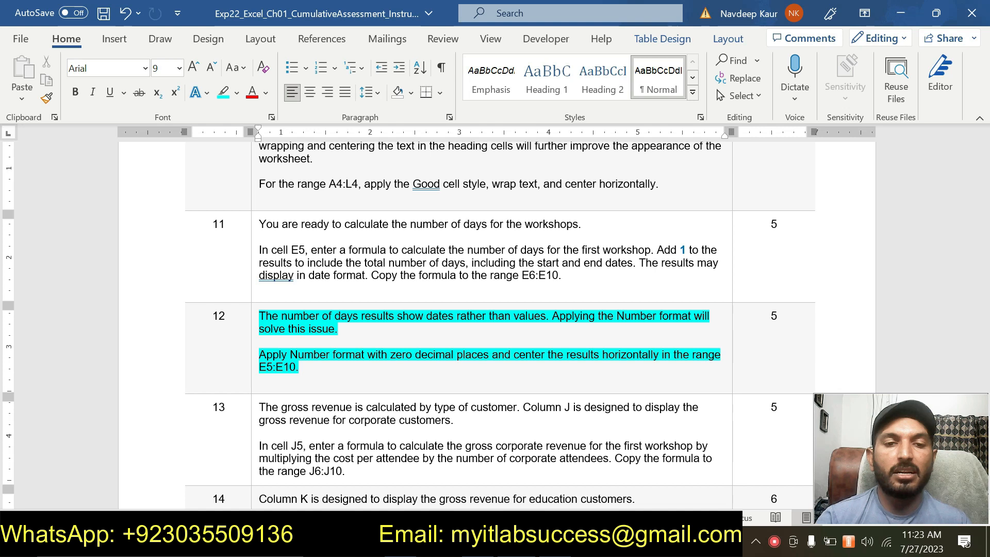
{"action": "key", "text": "alt+Tab"}
{"action": "left_click_drag", "start_coordinate": [299, 278], "coordinate": [285, 353]}
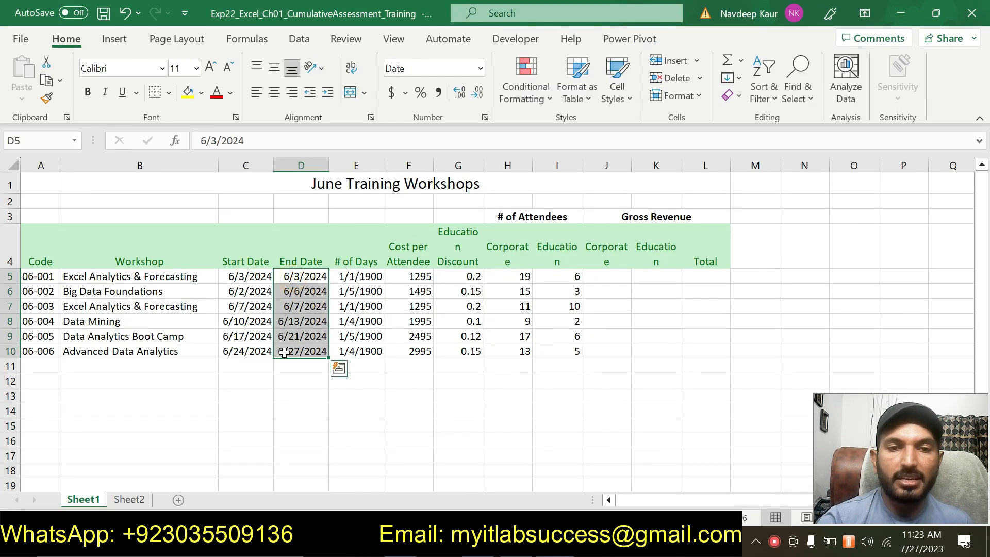
{"action": "left_click", "coordinate": [484, 117]}
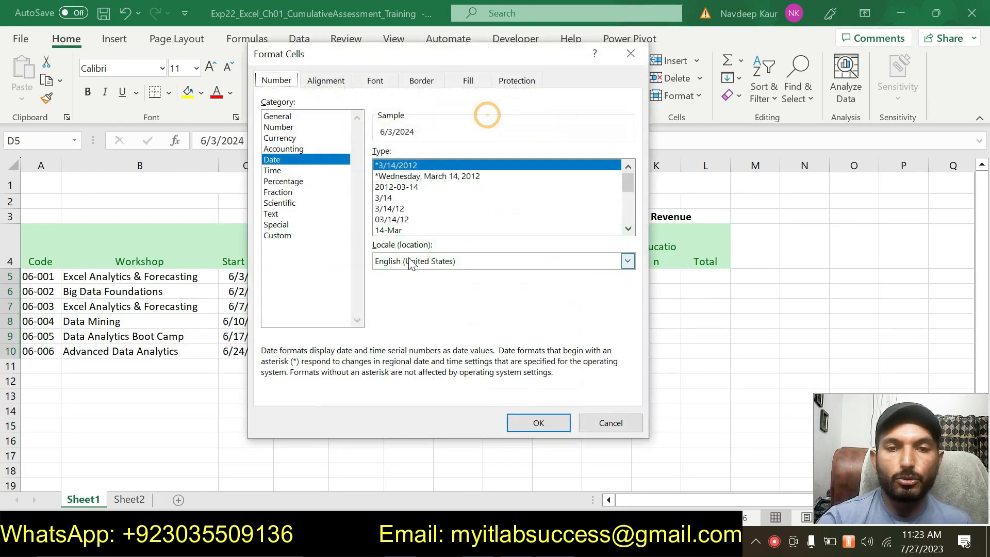
{"action": "left_click", "coordinate": [291, 127]}
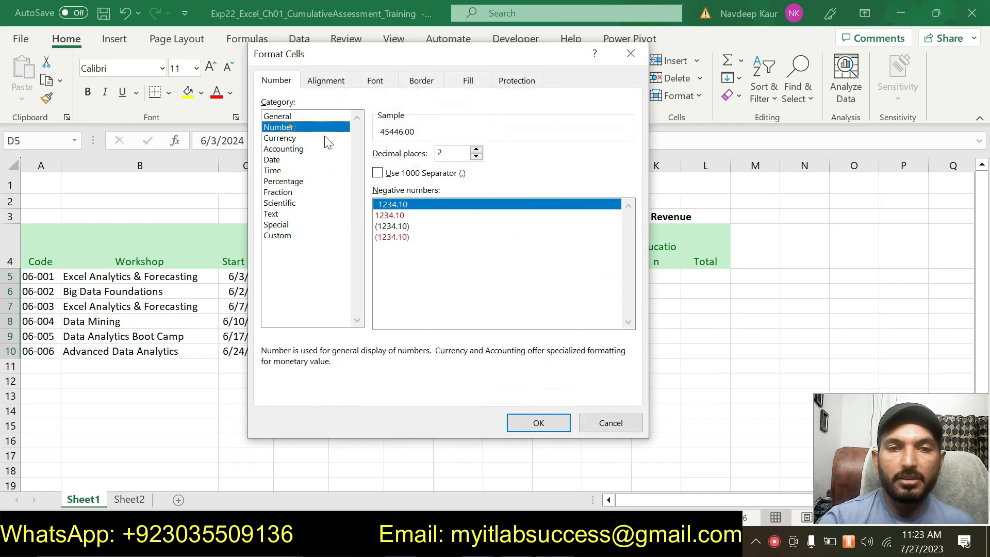
{"action": "left_click", "coordinate": [477, 149]}
{"action": "left_click", "coordinate": [477, 149]}
{"action": "left_click", "coordinate": [477, 157]}
{"action": "left_click", "coordinate": [478, 157]}
{"action": "left_click", "coordinate": [478, 156]}
{"action": "left_click", "coordinate": [477, 157]}
{"action": "left_click", "coordinate": [538, 422]}
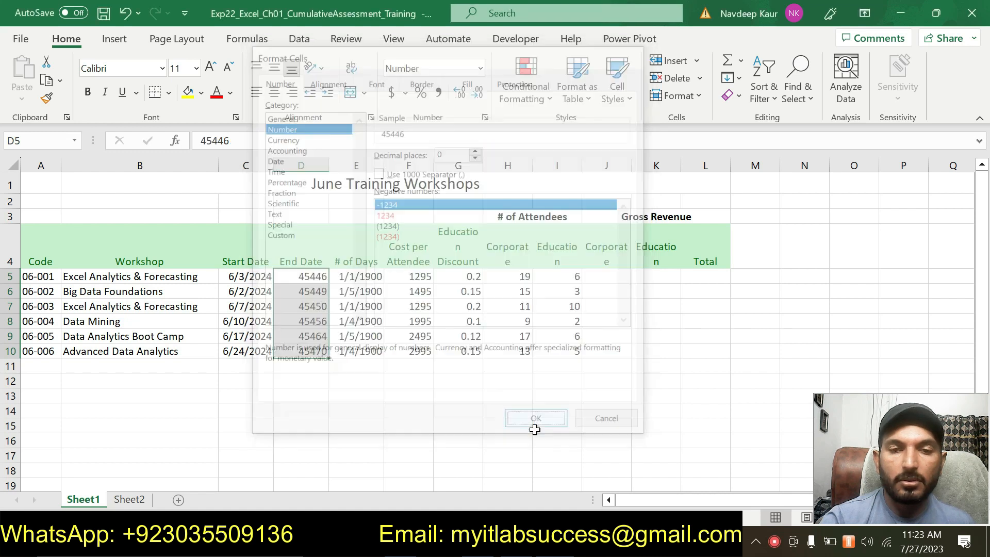
- Switch back to the Word instructions and remove the turquoise highlight from instruction 12
{"action": "left_click", "coordinate": [402, 543]}
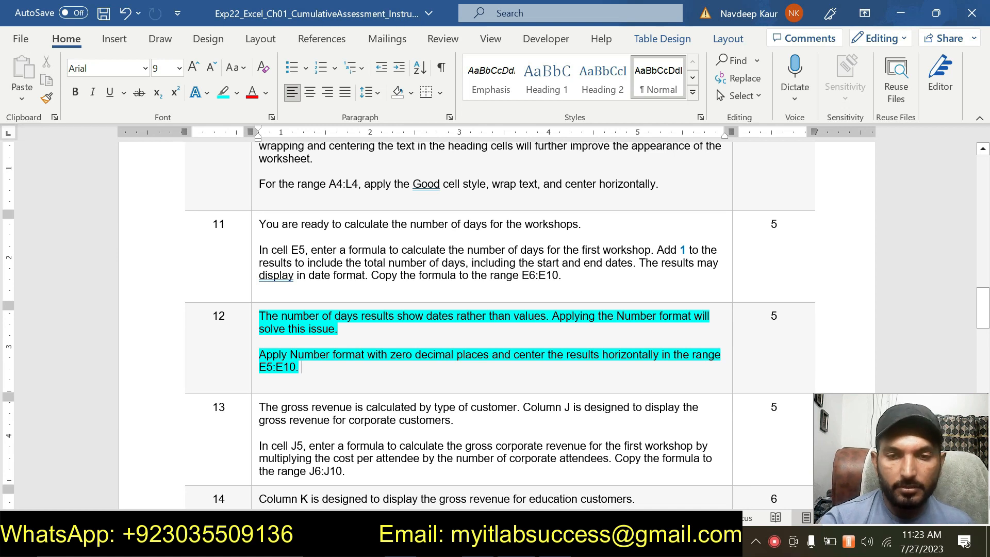
{"action": "left_click", "coordinate": [326, 378]}
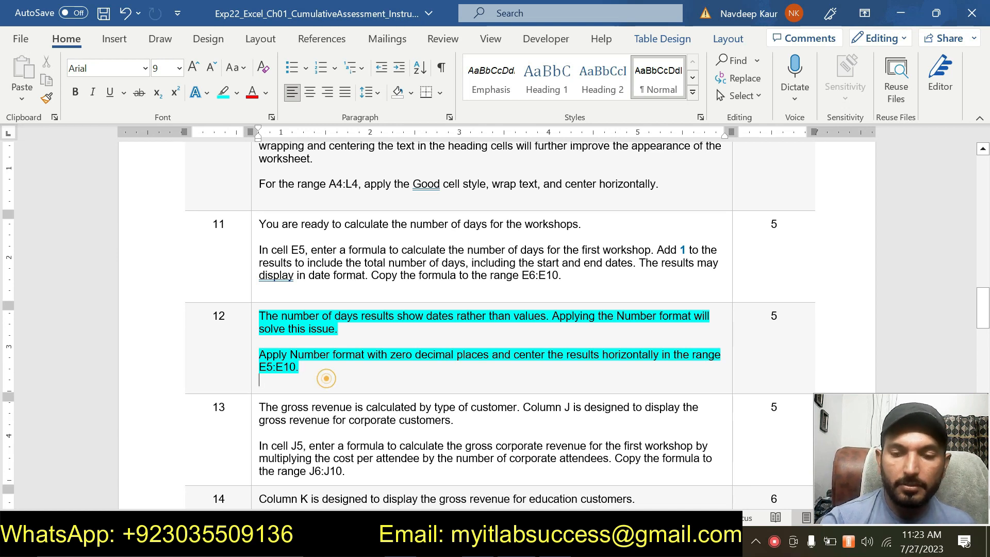
{"action": "type", "text": "]]"}
{"action": "left_click_drag", "start_coordinate": [304, 367], "coordinate": [316, 306]}
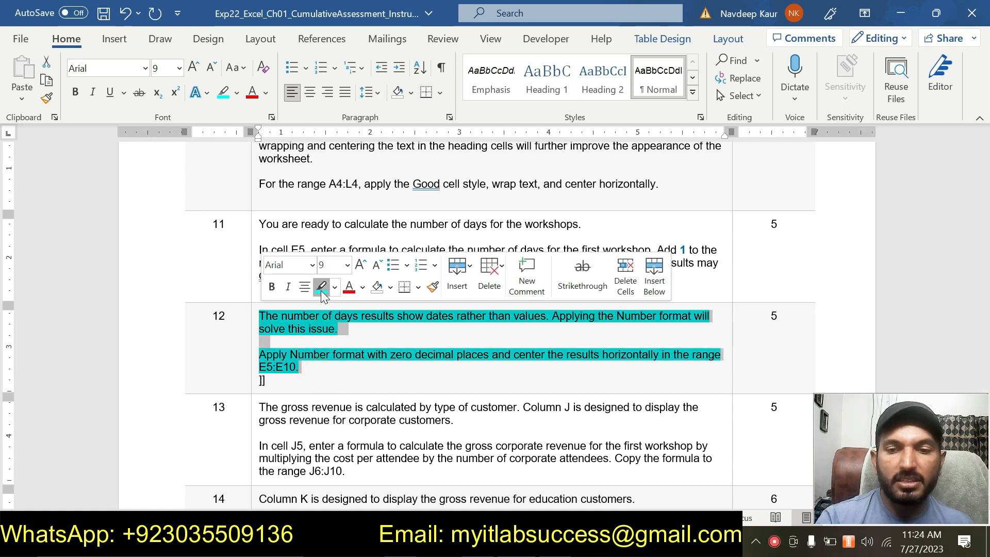
{"action": "left_click", "coordinate": [321, 287]}
{"action": "left_click", "coordinate": [332, 379]}
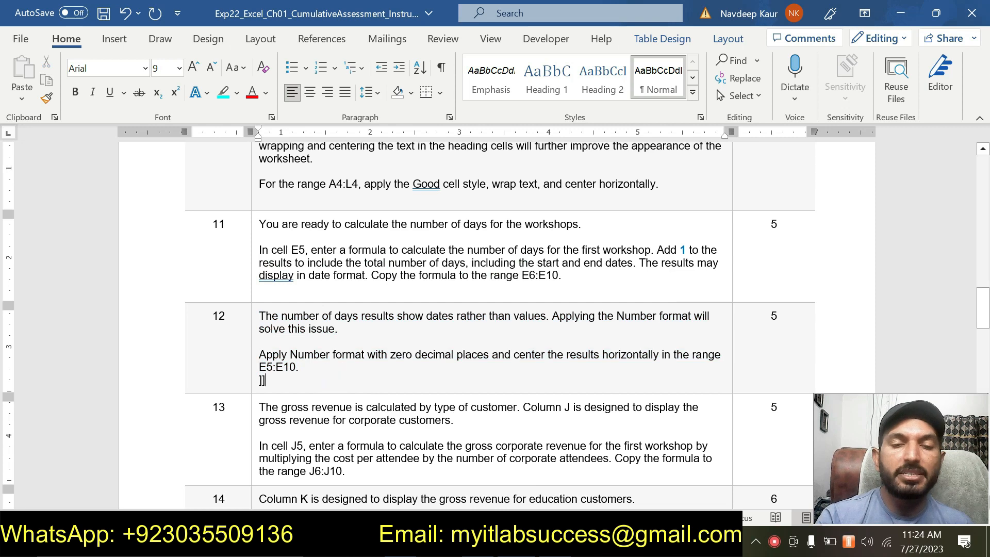
- Look through the remaining assessment instructions down to instruction 26 and return to instructions 12 and 13
{"action": "scroll", "coordinate": [333, 379], "scroll_direction": "up", "scroll_amount": 20}
{"action": "scroll", "coordinate": [333, 379], "scroll_direction": "up", "scroll_amount": 2}
{"action": "scroll", "coordinate": [333, 379], "scroll_direction": "down", "scroll_amount": 20}
{"action": "scroll", "coordinate": [406, 369], "scroll_direction": "down", "scroll_amount": 15}
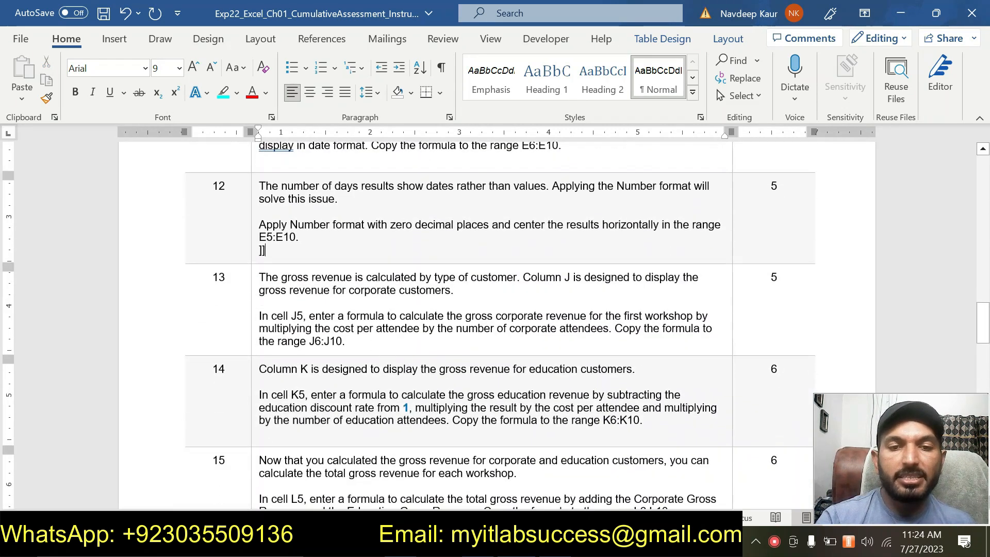
{"action": "scroll", "coordinate": [499, 320], "scroll_direction": "down", "scroll_amount": 8}
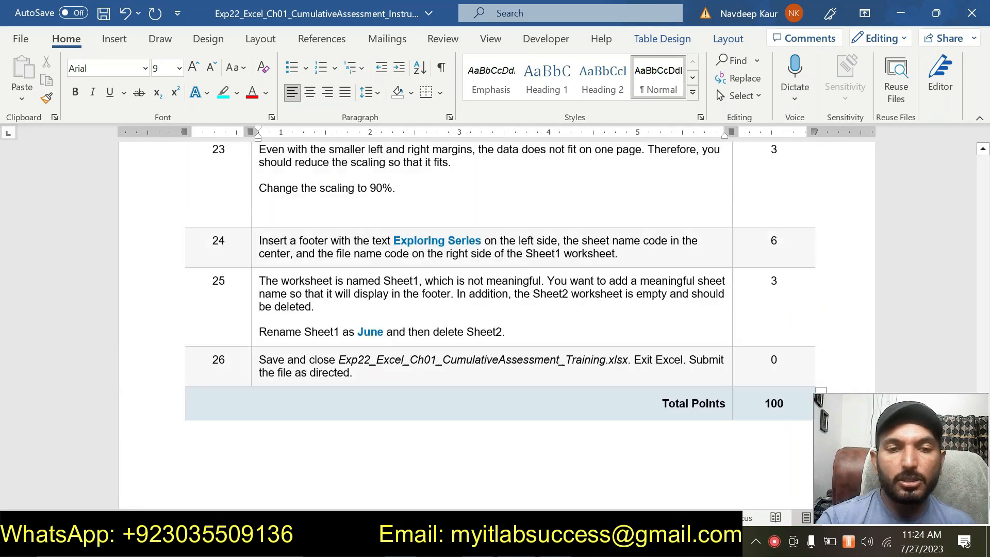
{"action": "scroll", "coordinate": [499, 319], "scroll_direction": "up", "scroll_amount": 9}
{"action": "scroll", "coordinate": [500, 320], "scroll_direction": "up", "scroll_amount": 12}
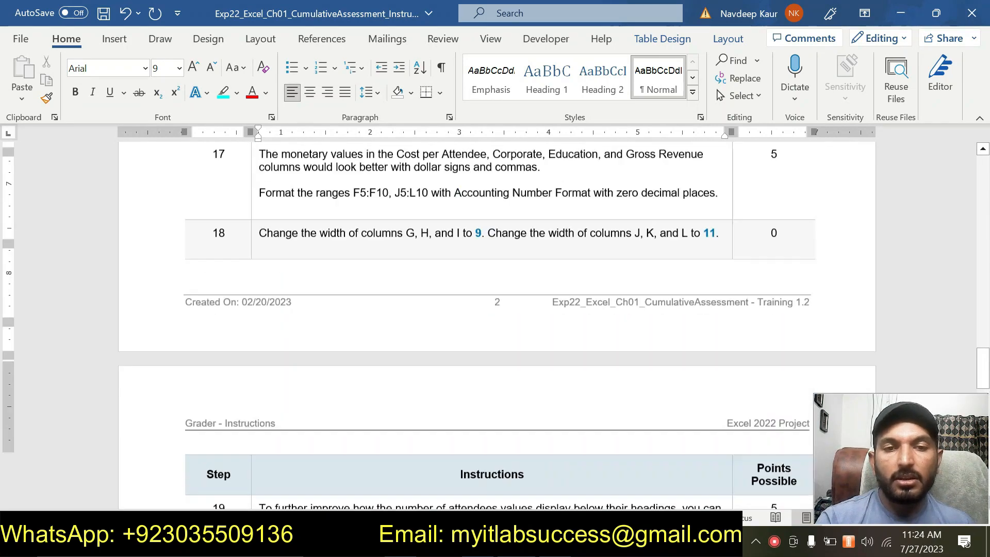
{"action": "scroll", "coordinate": [500, 320], "scroll_direction": "up", "scroll_amount": 6}
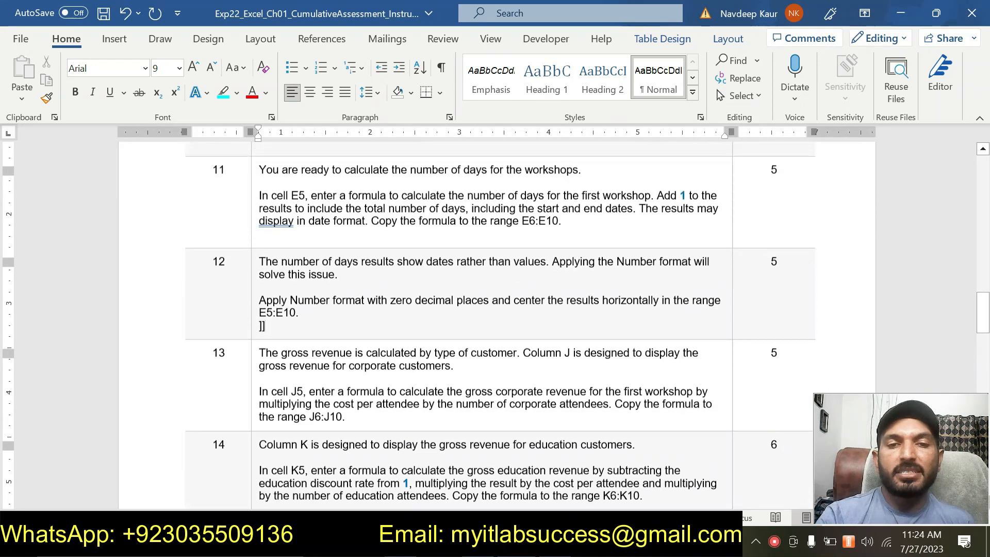